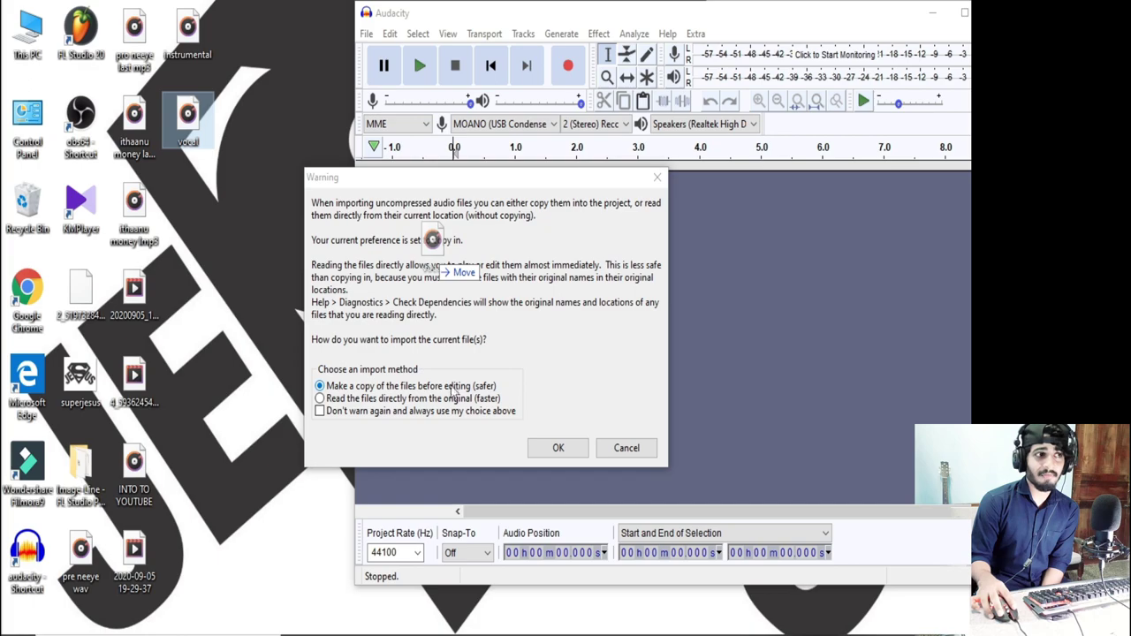
Step: Import the vocal file by making a copy before editing, and always use this choice without warning again
{"action": "left_click", "coordinate": [320, 388]}
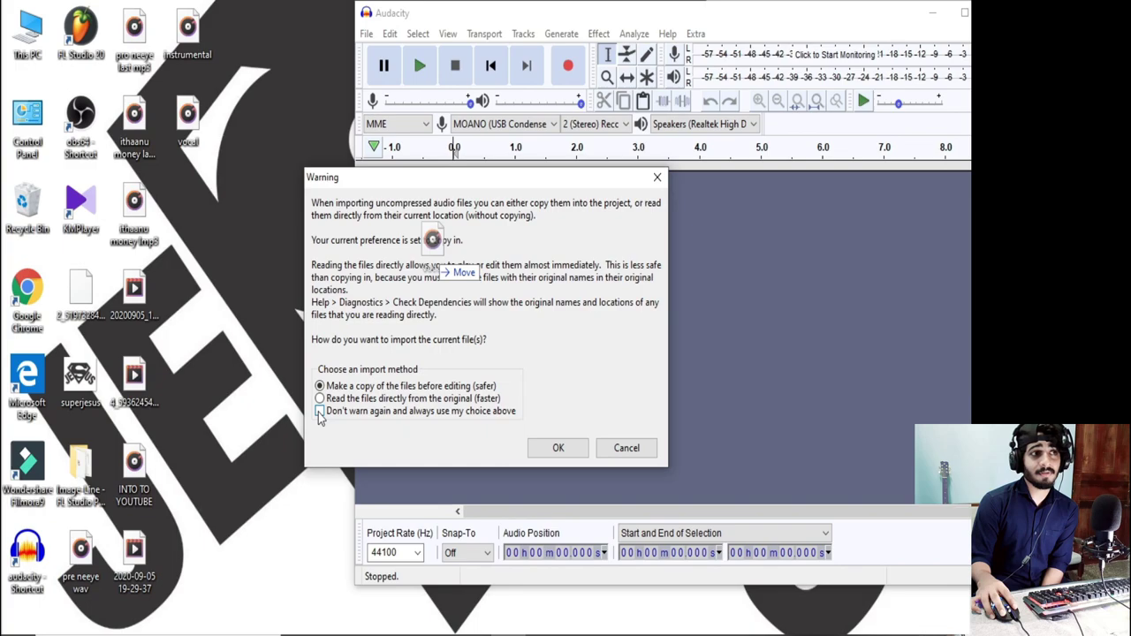
{"action": "left_click", "coordinate": [320, 412]}
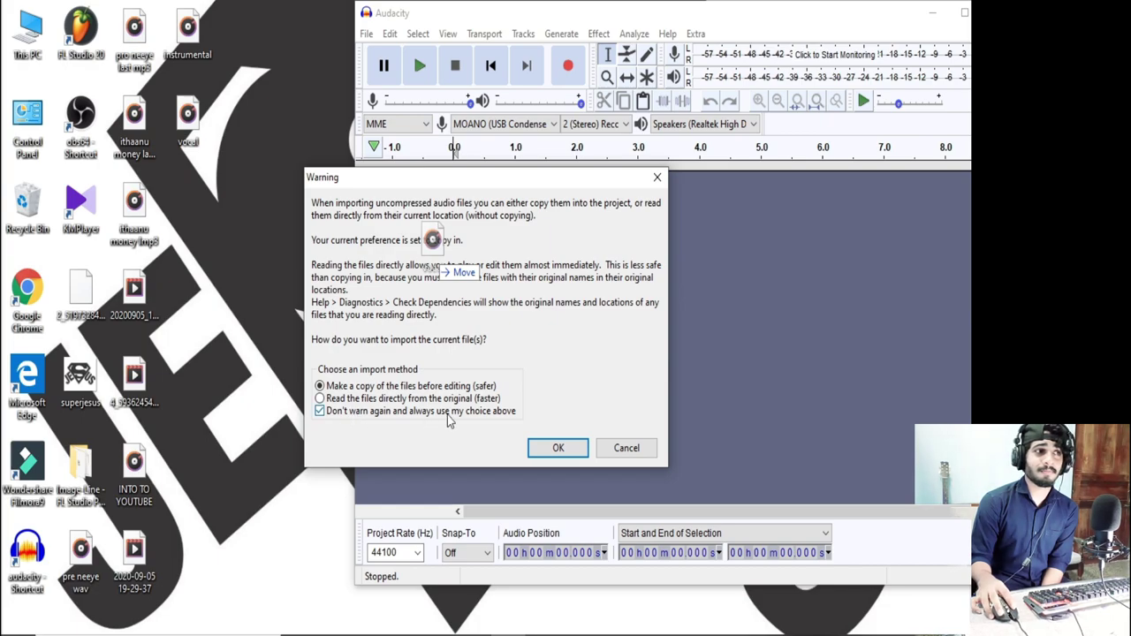
{"action": "left_click", "coordinate": [558, 448]}
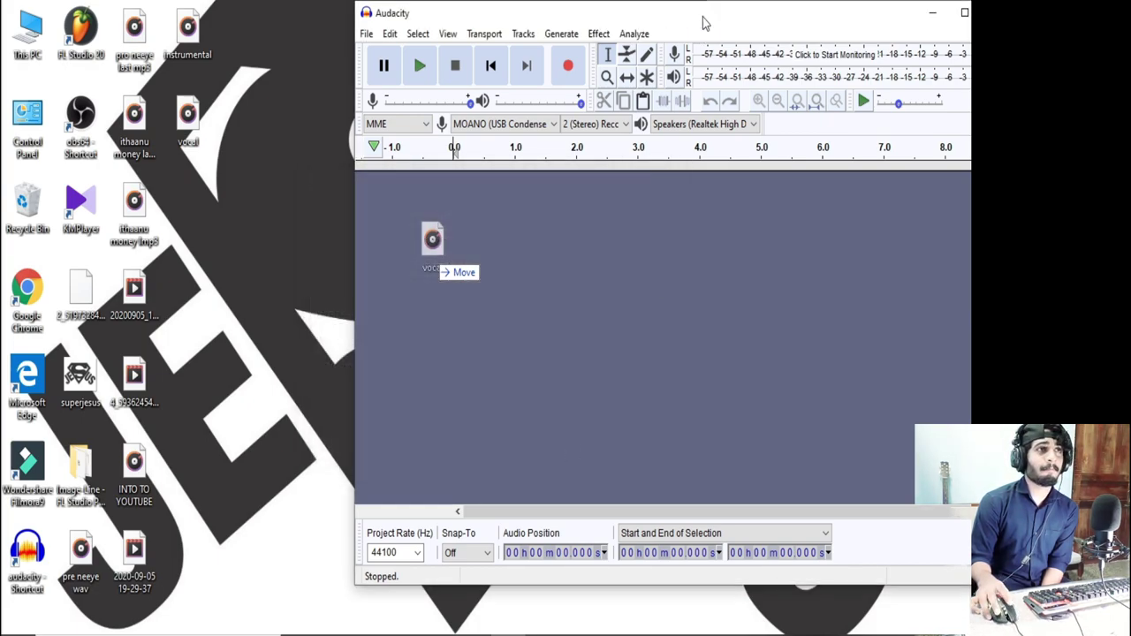
{"action": "left_click_drag", "start_coordinate": [709, 16], "coordinate": [649, 20]}
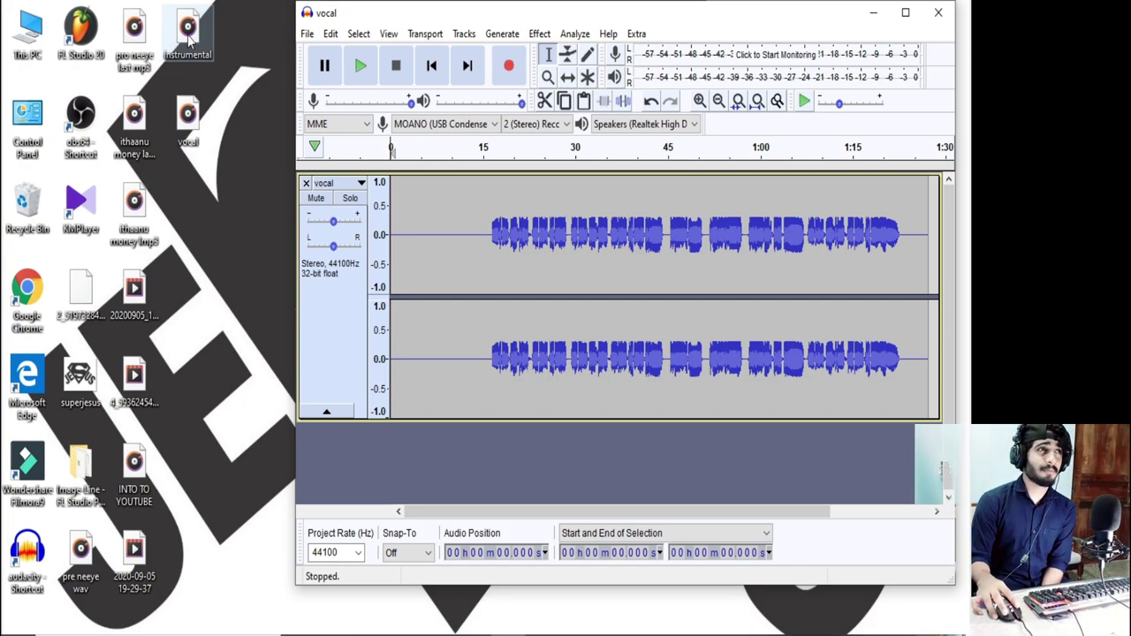
Step: Import the instrumental file from the desktop as a second track and maximize the project window
{"action": "left_click_drag", "start_coordinate": [188, 40], "coordinate": [568, 376]}
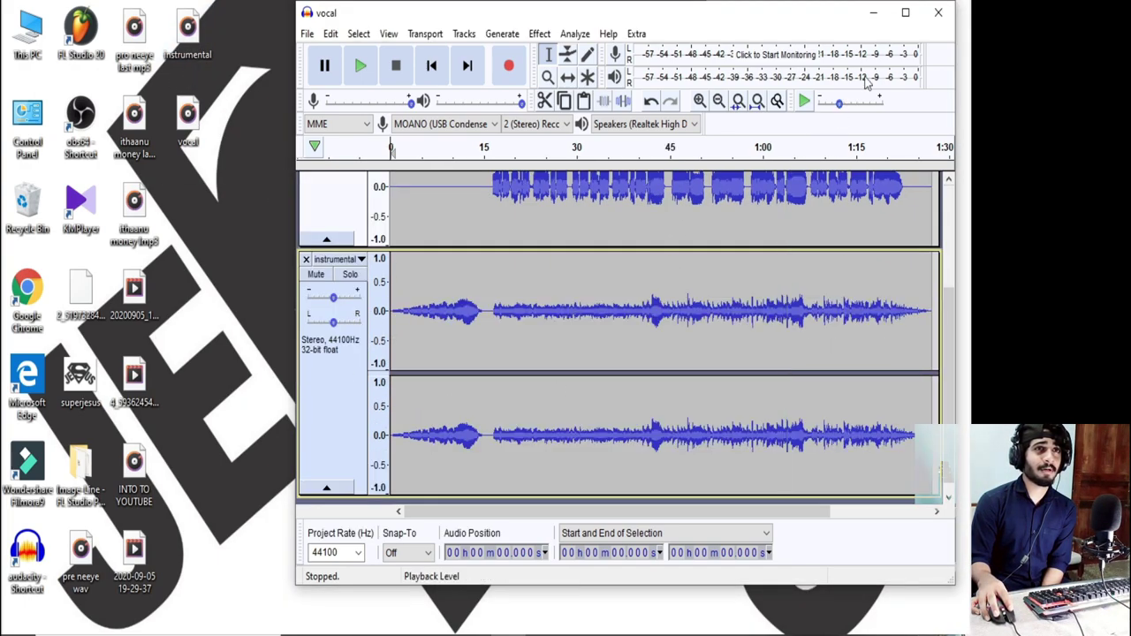
{"action": "left_click", "coordinate": [905, 12]}
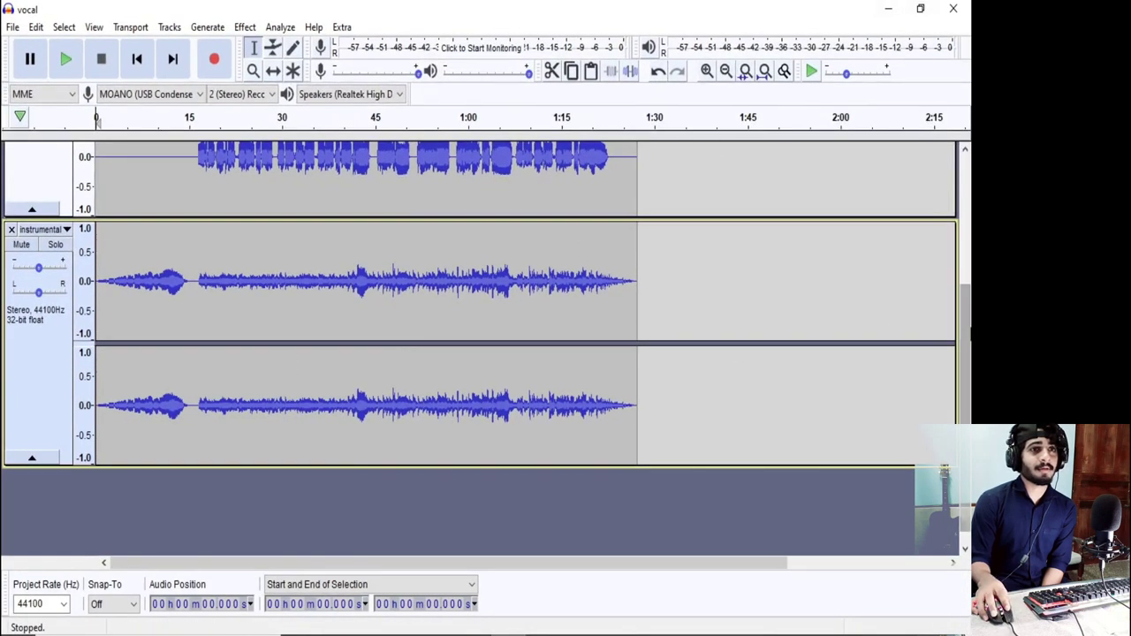
{"action": "left_click_drag", "start_coordinate": [966, 324], "coordinate": [966, 181]}
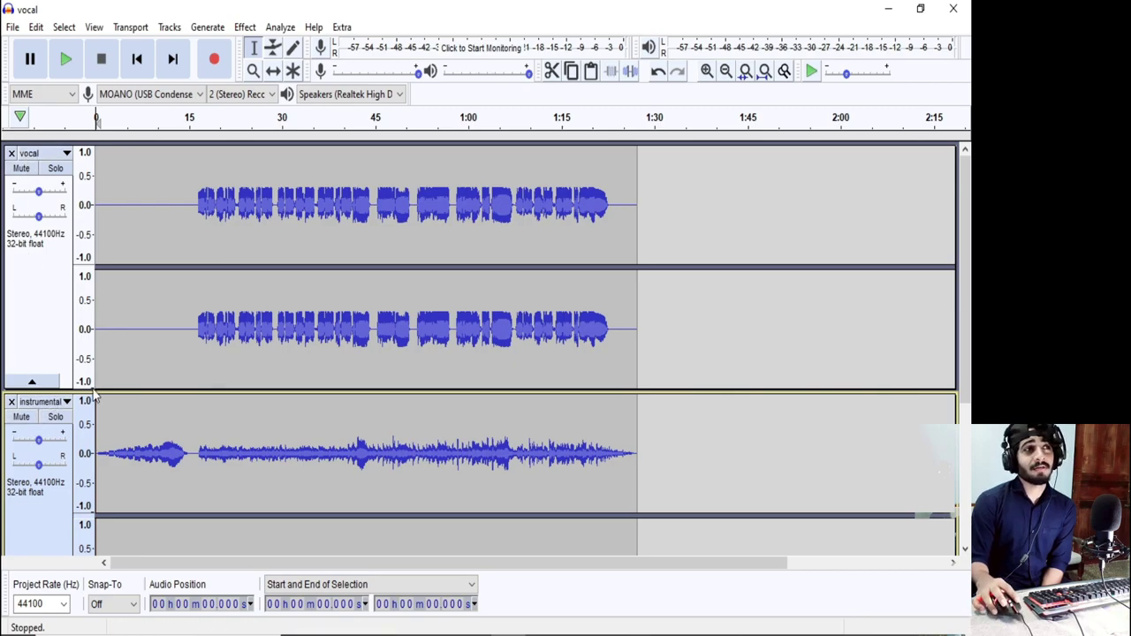
Step: Shift the vocal clip to start at about 0:37, then select its audio from about 0:42 to 1:00 and clear the selection
{"action": "left_click_drag", "start_coordinate": [969, 231], "coordinate": [969, 254]}
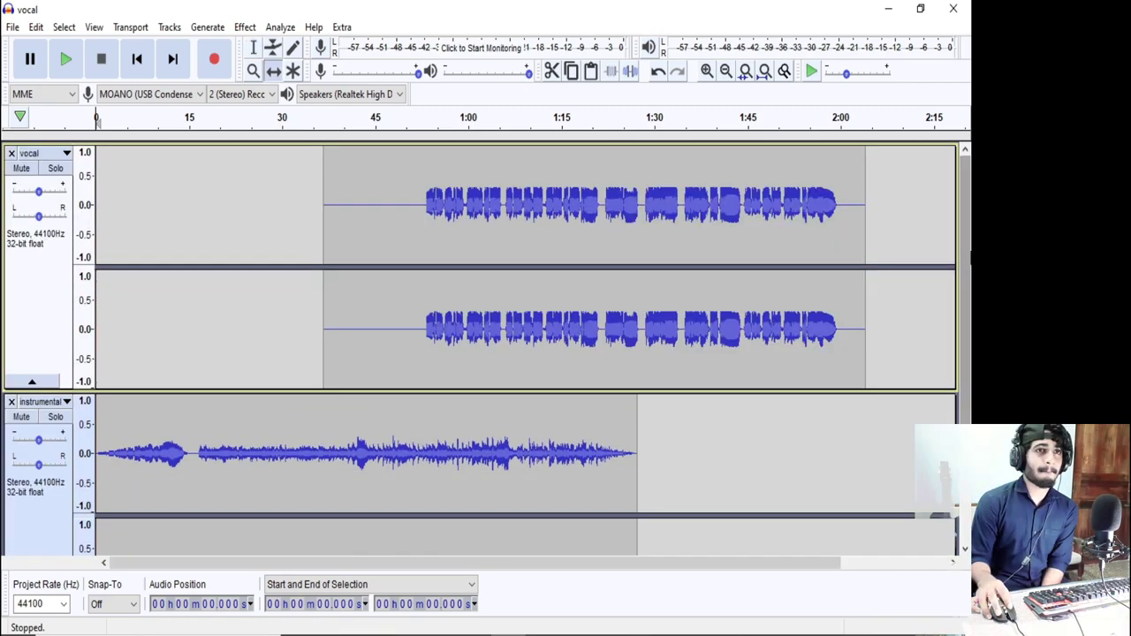
{"action": "scroll", "coordinate": [619, 359], "scroll_direction": "down", "scroll_amount": 3}
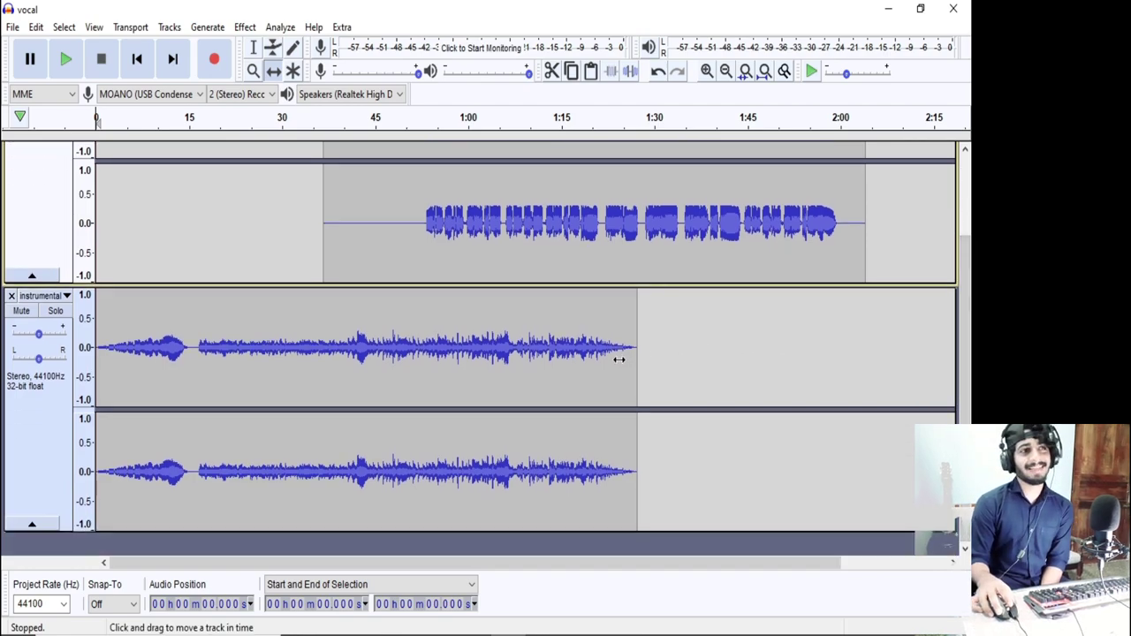
{"action": "left_click", "coordinate": [254, 47]}
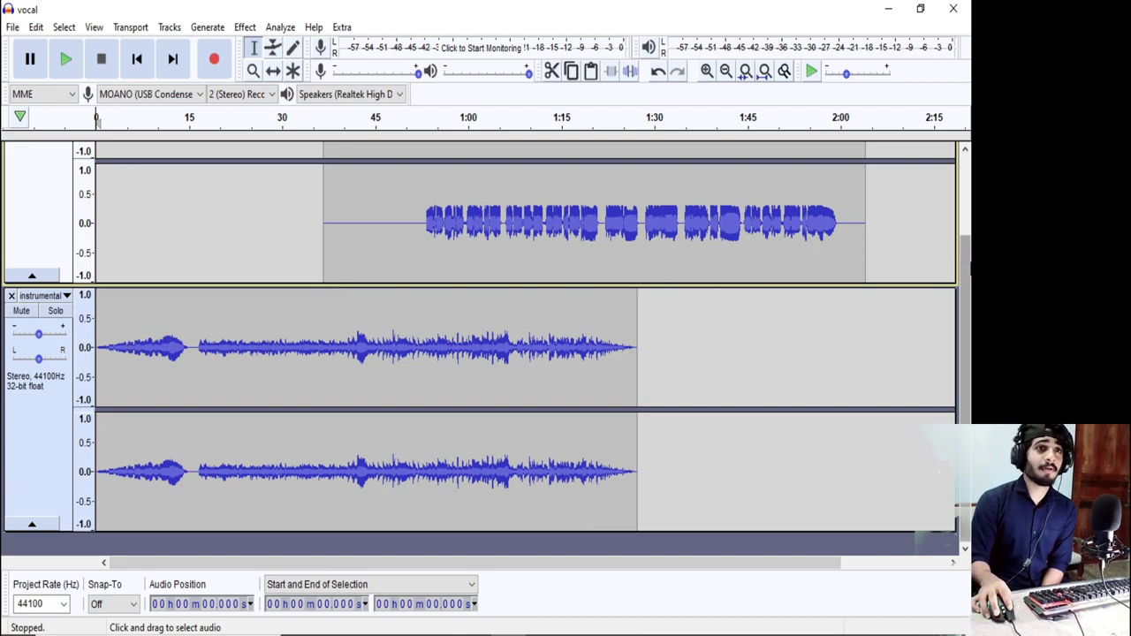
{"action": "scroll", "coordinate": [934, 272], "scroll_direction": "up", "scroll_amount": 2}
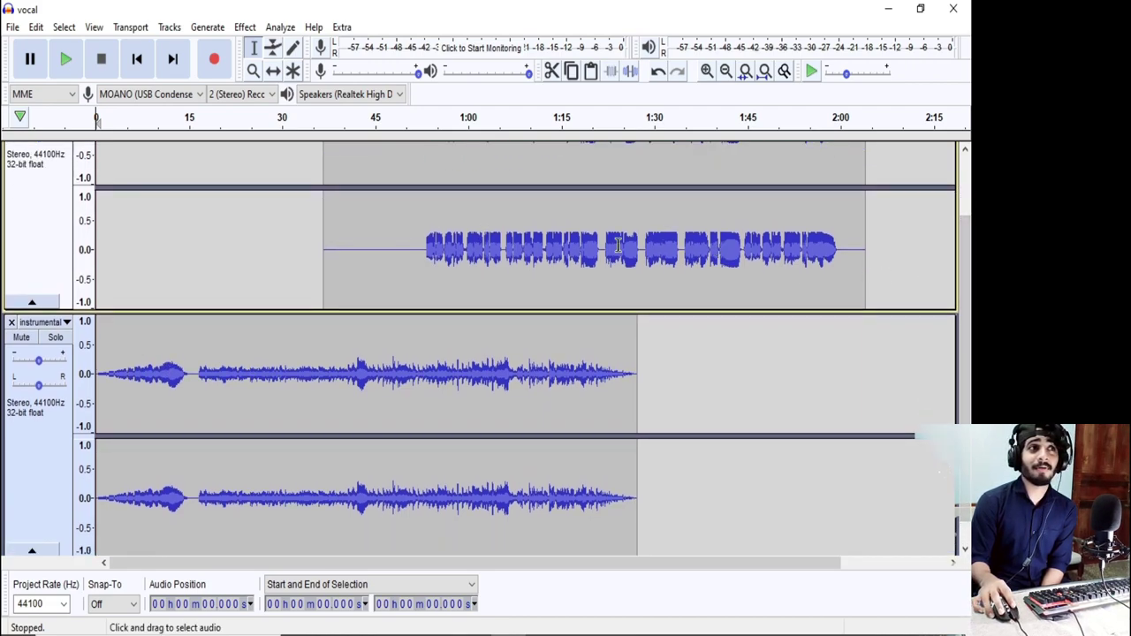
{"action": "left_click_drag", "start_coordinate": [468, 271], "coordinate": [362, 270]}
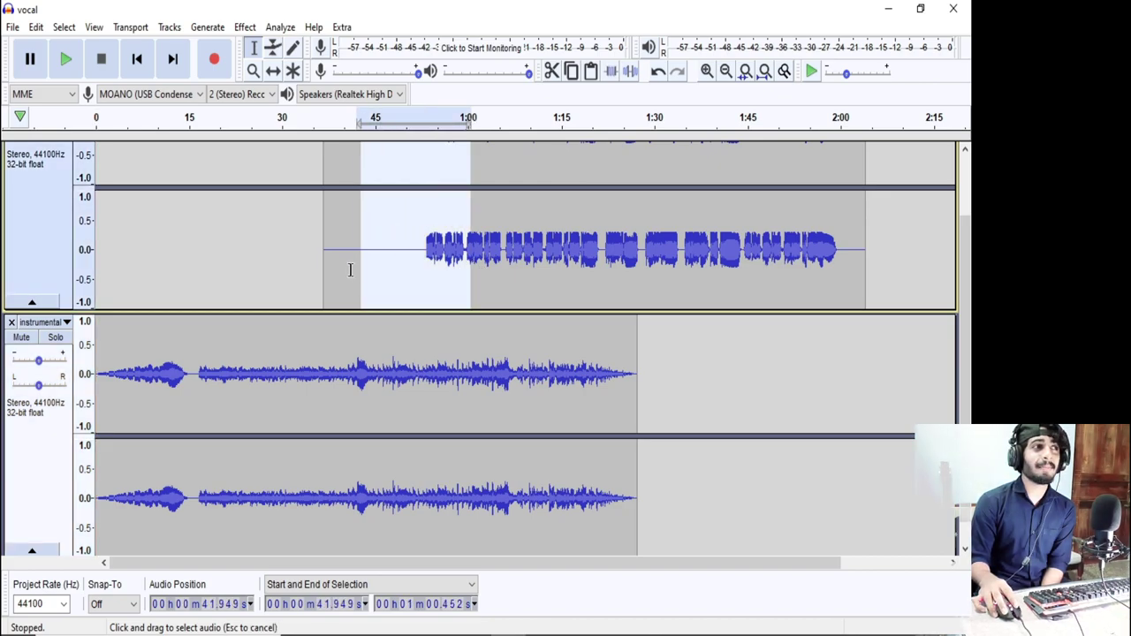
{"action": "scroll", "coordinate": [323, 257], "scroll_direction": "up", "scroll_amount": 3}
{"action": "left_click", "coordinate": [300, 261]}
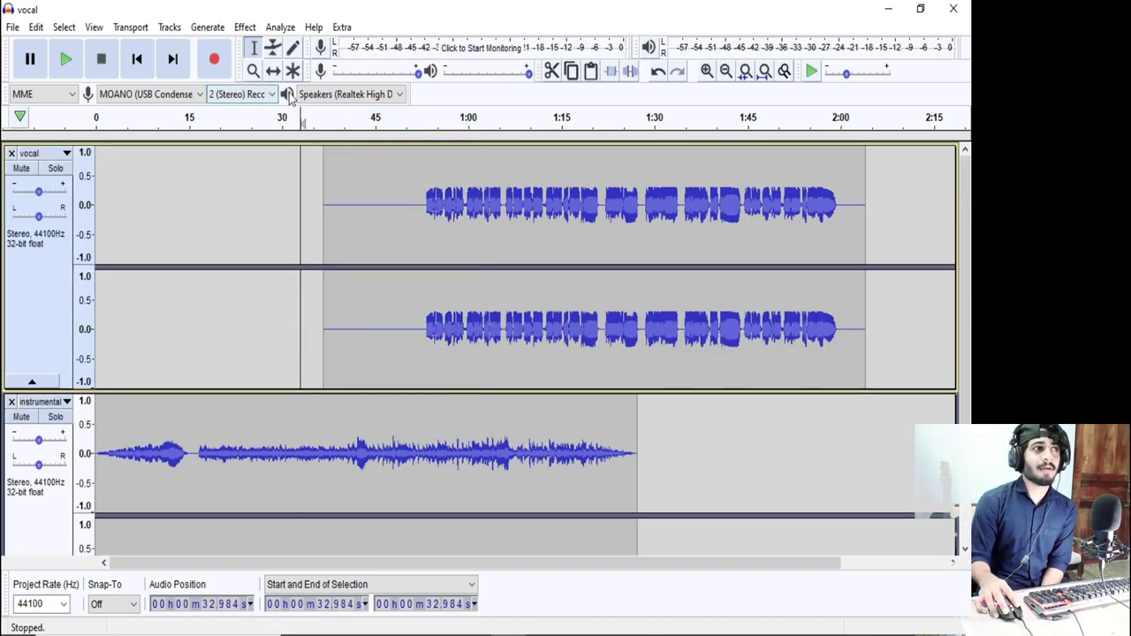
Step: Play the project from the gap in the instrumental at about 15.7 s to hear where the vocal should enter
{"action": "left_click", "coordinate": [274, 71]}
{"action": "scroll", "coordinate": [966, 263], "scroll_direction": "down", "scroll_amount": 3}
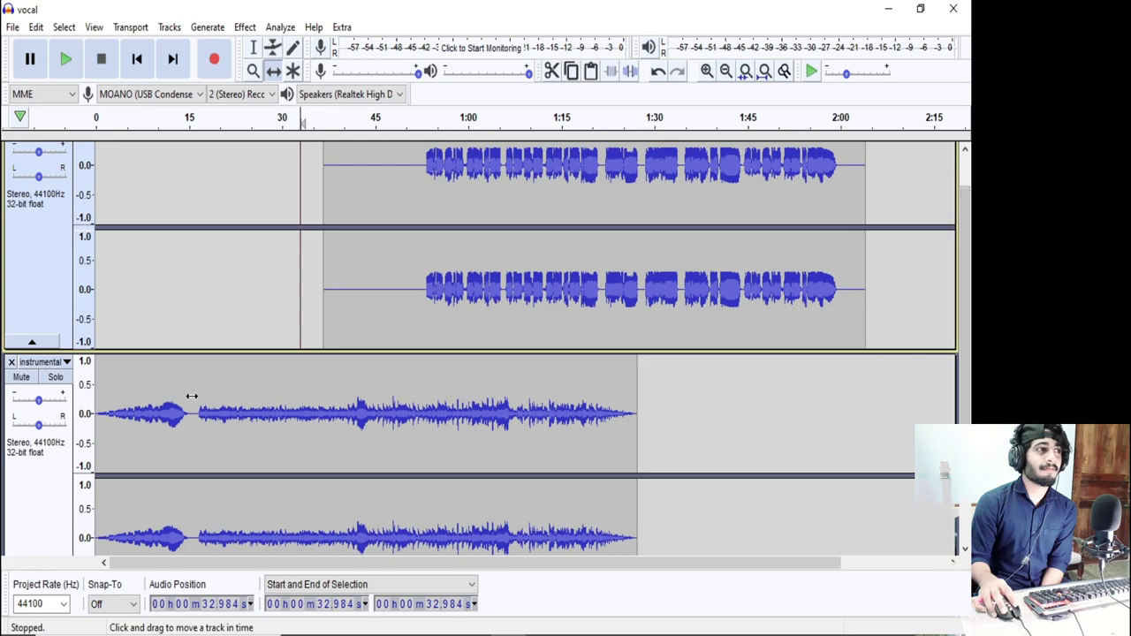
{"action": "left_click", "coordinate": [253, 47]}
{"action": "left_click", "coordinate": [194, 399]}
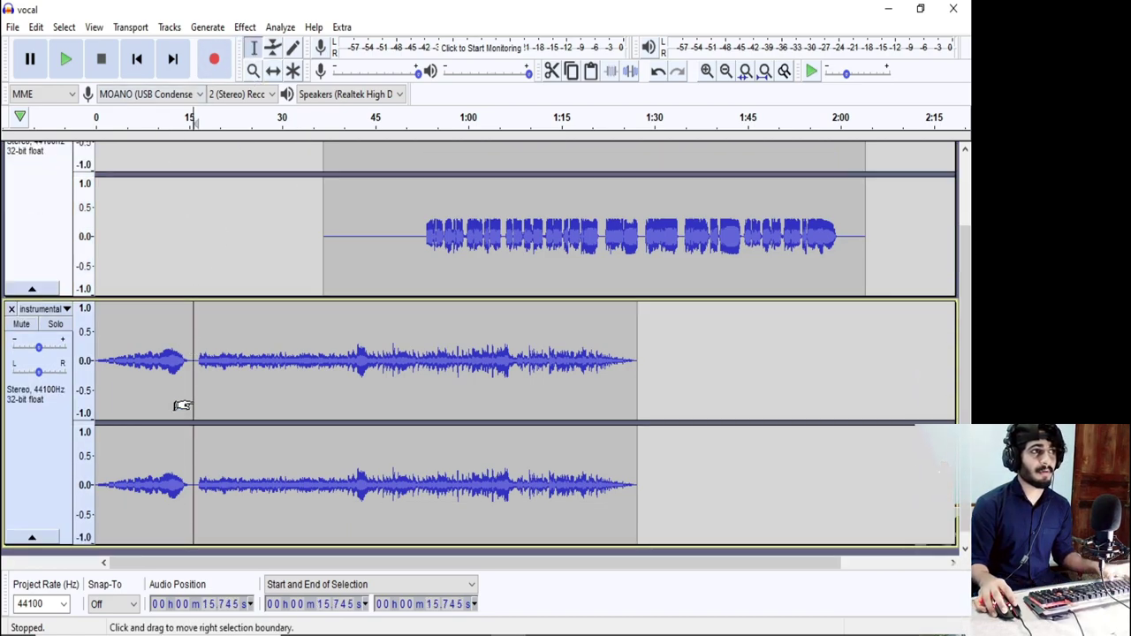
{"action": "key", "text": "space"}
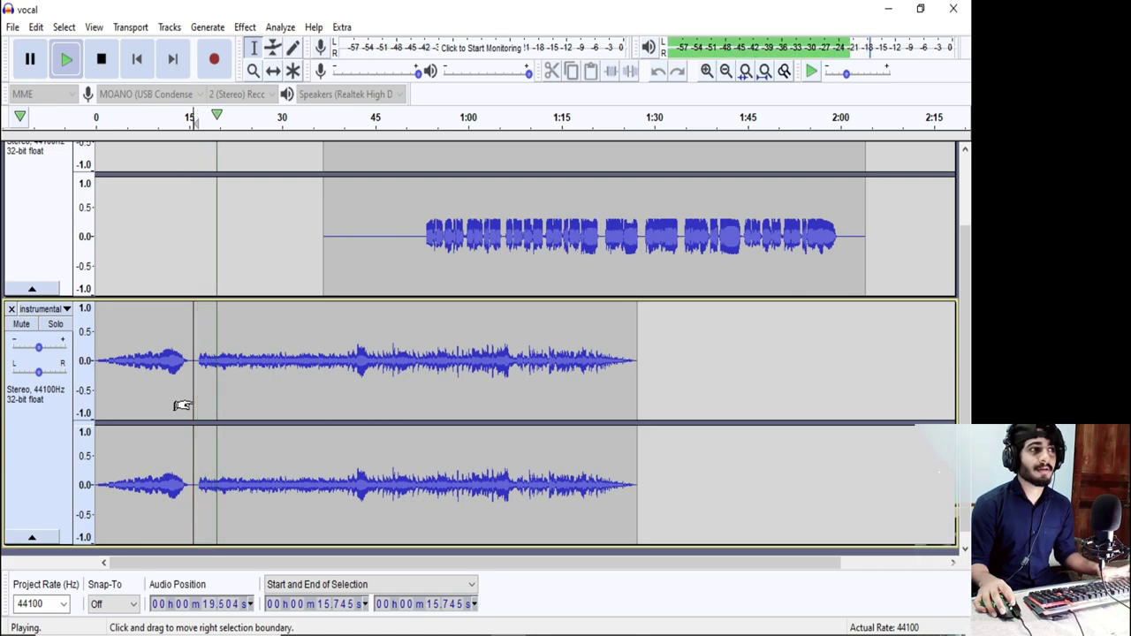
{"action": "key", "text": "space"}
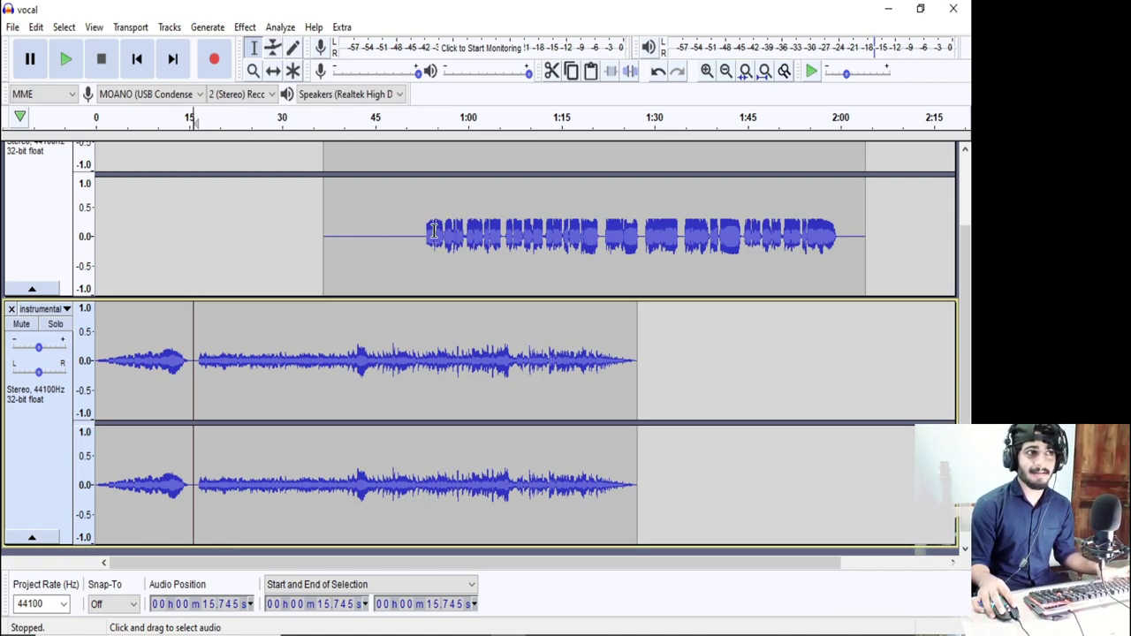
Step: Shift the vocal clip back with the Time Shift tool so it starts at 0 s, in line with the instrumental
{"action": "left_click", "coordinate": [273, 74]}
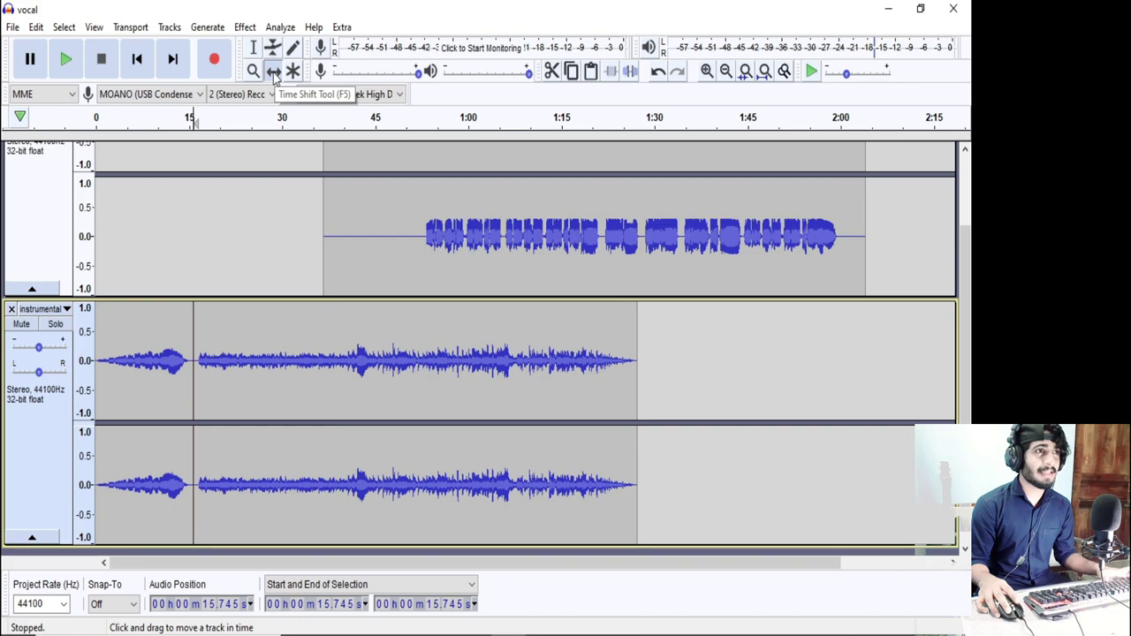
{"action": "left_click_drag", "start_coordinate": [424, 222], "coordinate": [419, 223]}
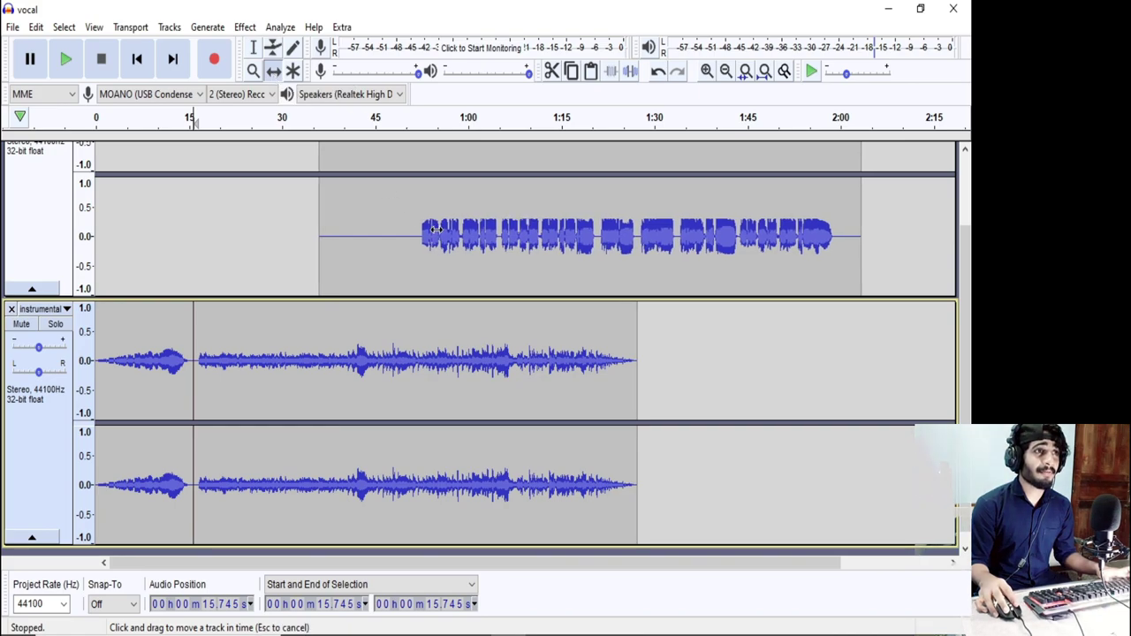
{"action": "scroll", "coordinate": [436, 229], "scroll_direction": "up", "scroll_amount": 2}
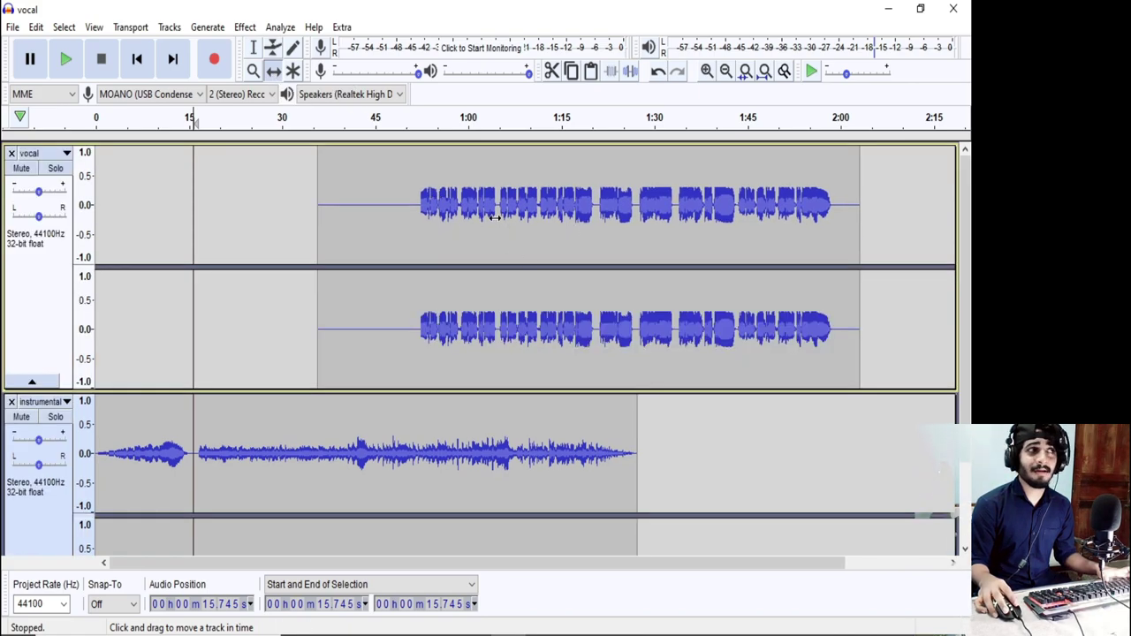
{"action": "left_click_drag", "start_coordinate": [495, 218], "coordinate": [295, 240]}
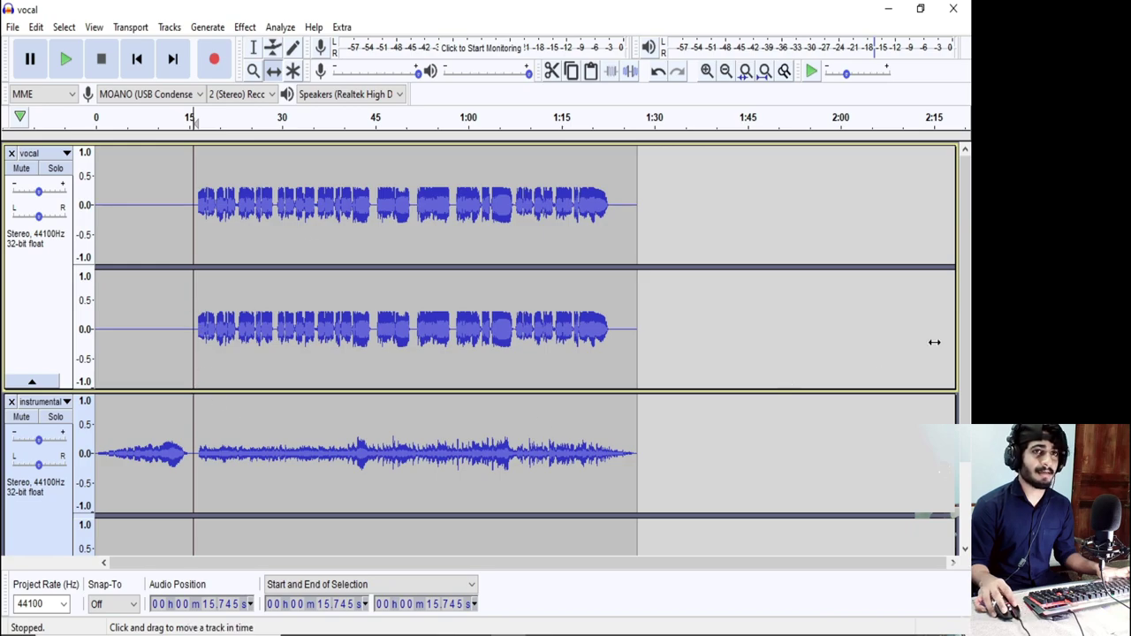
Step: Play both tracks together from about 15.7 s to check the vocal's timing against the instrumental
{"action": "left_click", "coordinate": [708, 73]}
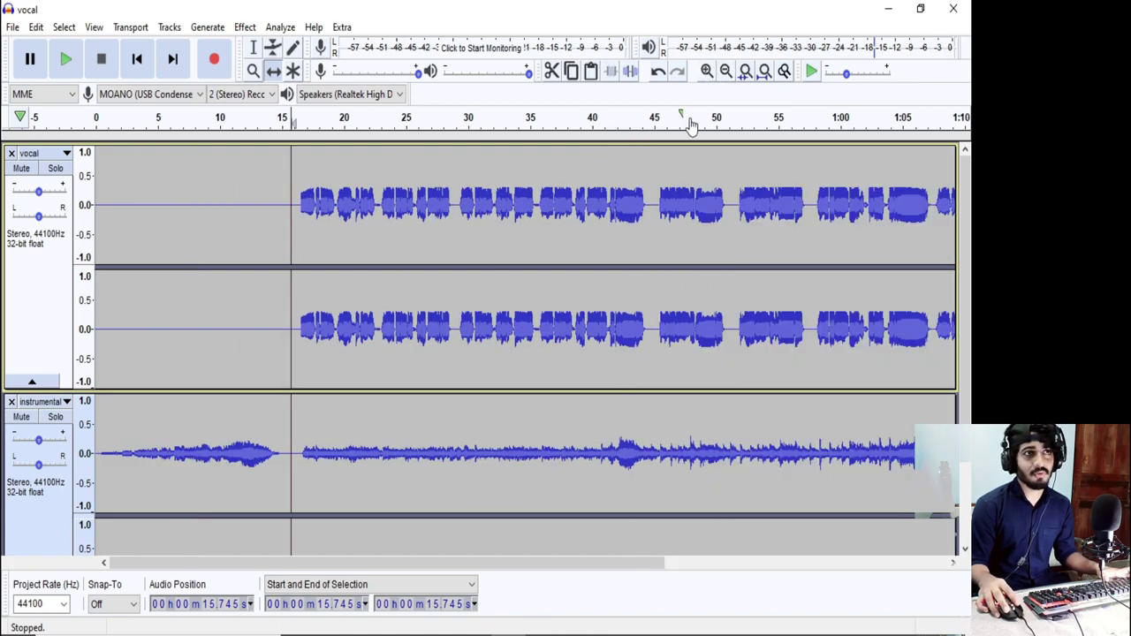
{"action": "left_click", "coordinate": [708, 76]}
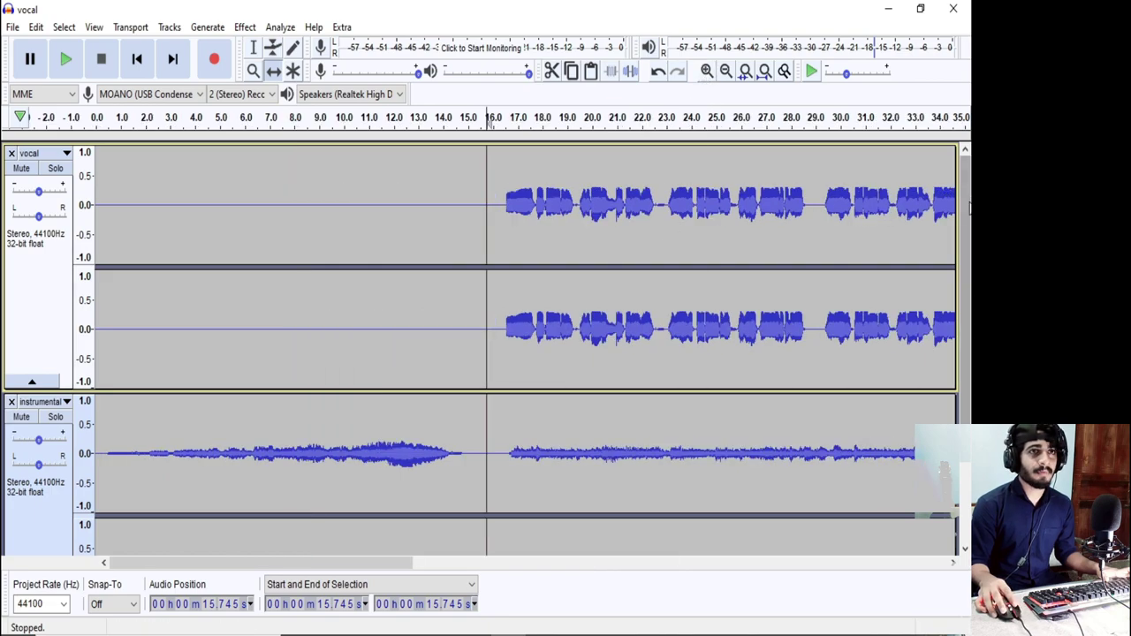
{"action": "scroll", "coordinate": [966, 221], "scroll_direction": "down", "scroll_amount": 2}
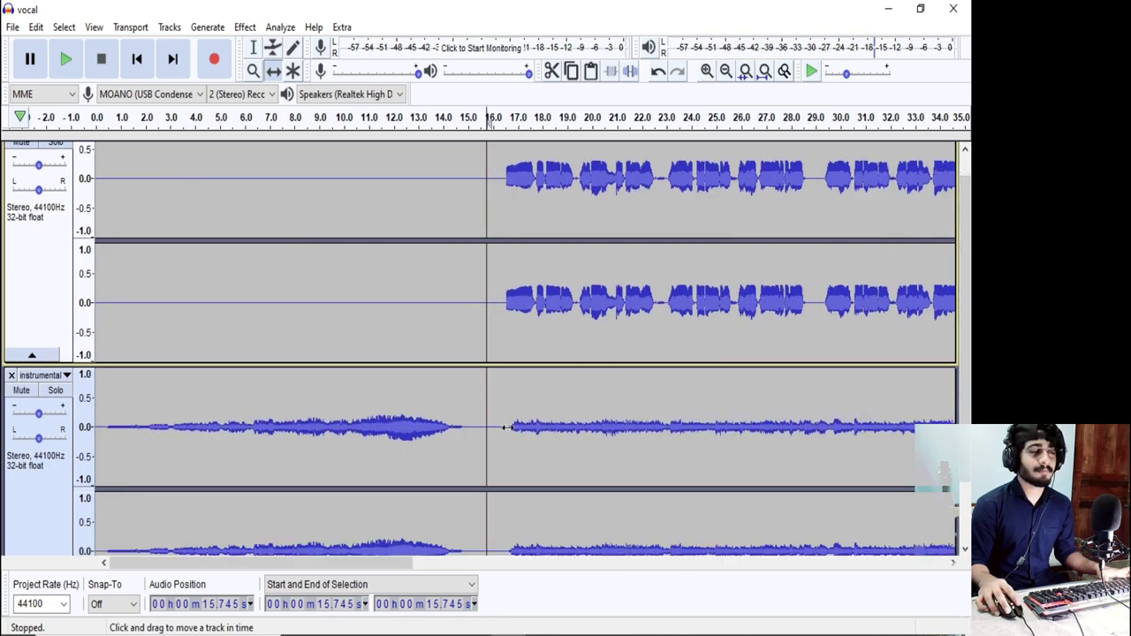
{"action": "key", "text": "space"}
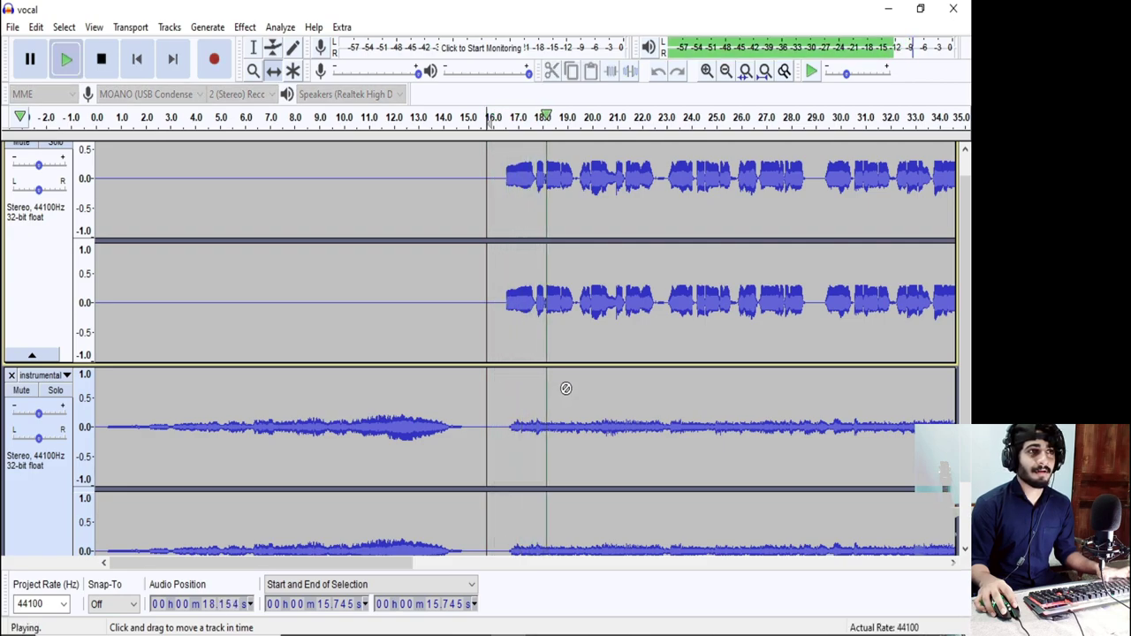
{"action": "key", "text": "space"}
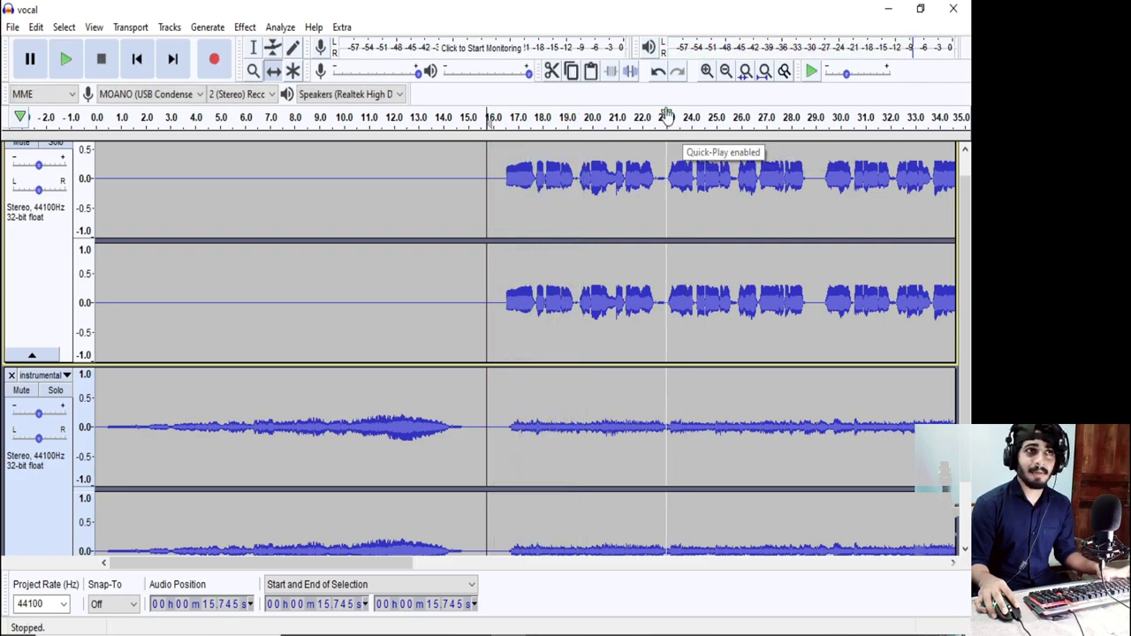
Step: Nudge the vocal clip about 0.05 s later against the instrumental's entry near 16.7 s
{"action": "left_click", "coordinate": [707, 71]}
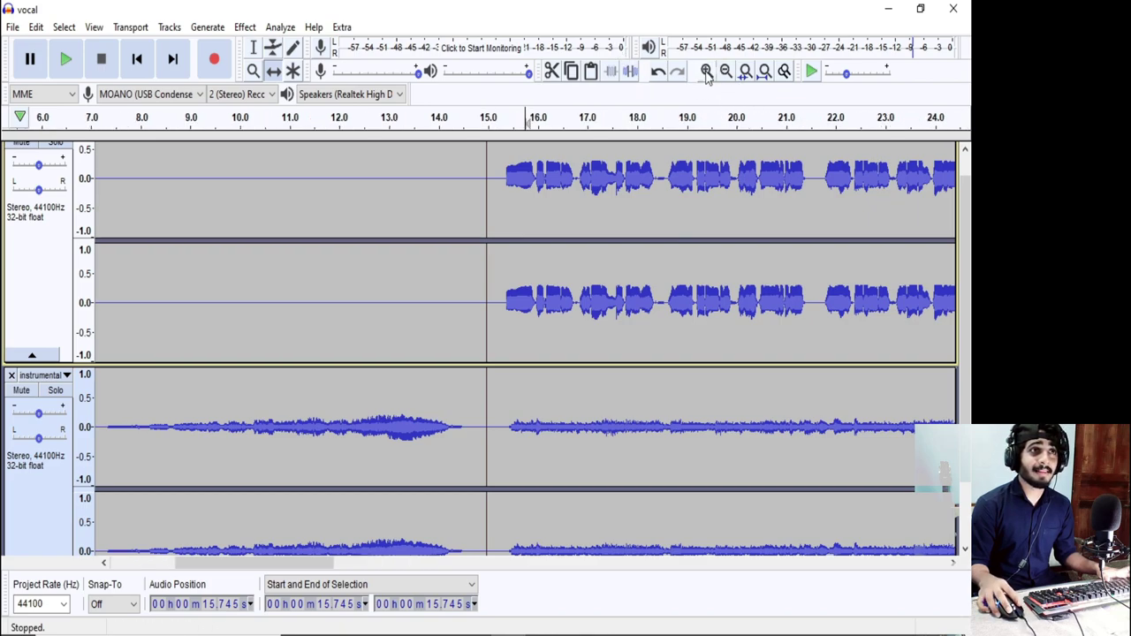
{"action": "left_click", "coordinate": [706, 71]}
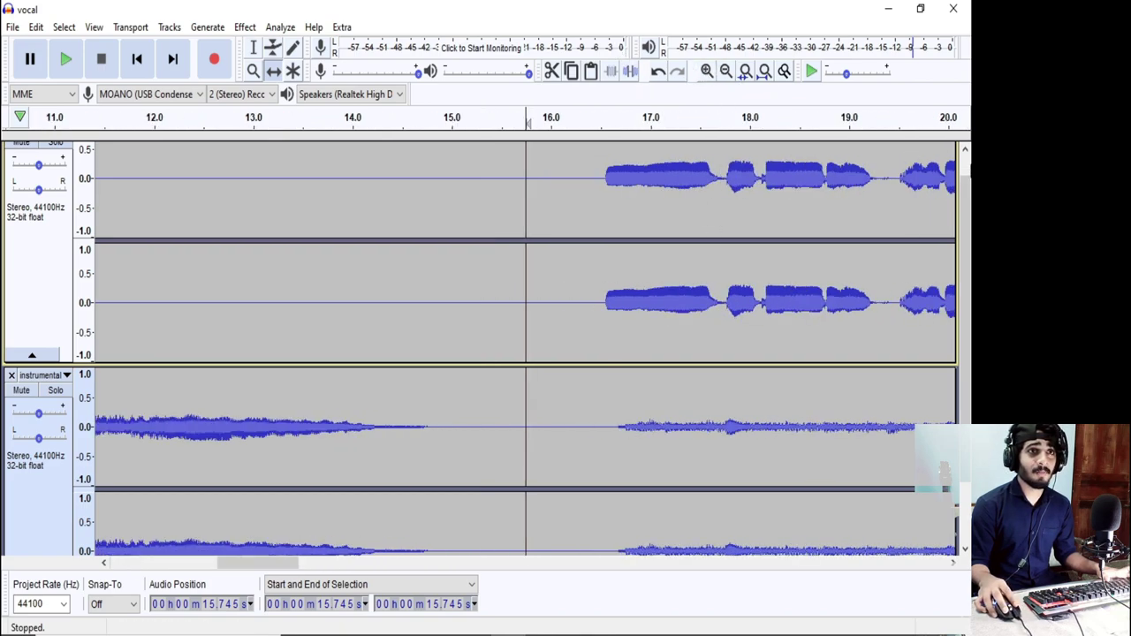
{"action": "scroll", "coordinate": [968, 212], "scroll_direction": "down", "scroll_amount": 1}
{"action": "left_click_drag", "start_coordinate": [668, 277], "coordinate": [673, 308]}
{"action": "scroll", "coordinate": [828, 305], "scroll_direction": "up", "scroll_amount": 1}
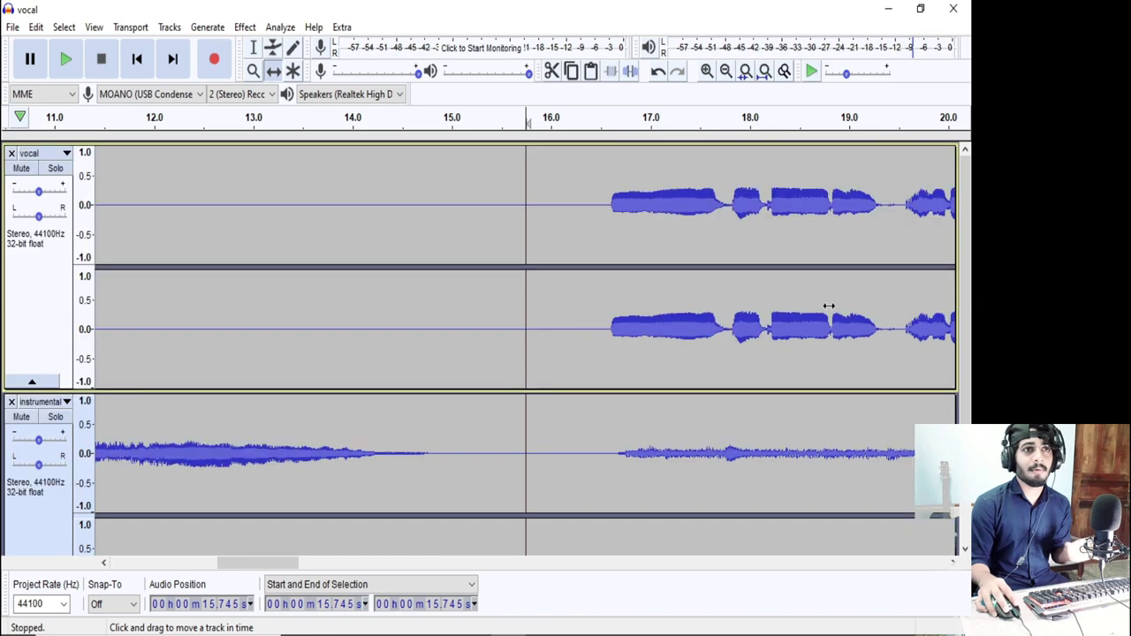
Step: Shift the vocal clip later so its first phrase begins at about 16.5 s, lined up with the instrumental's entry
{"action": "key", "text": "ctrl+3"}
{"action": "key", "text": "ctrl+3"}
{"action": "key", "text": "ctrl+3"}
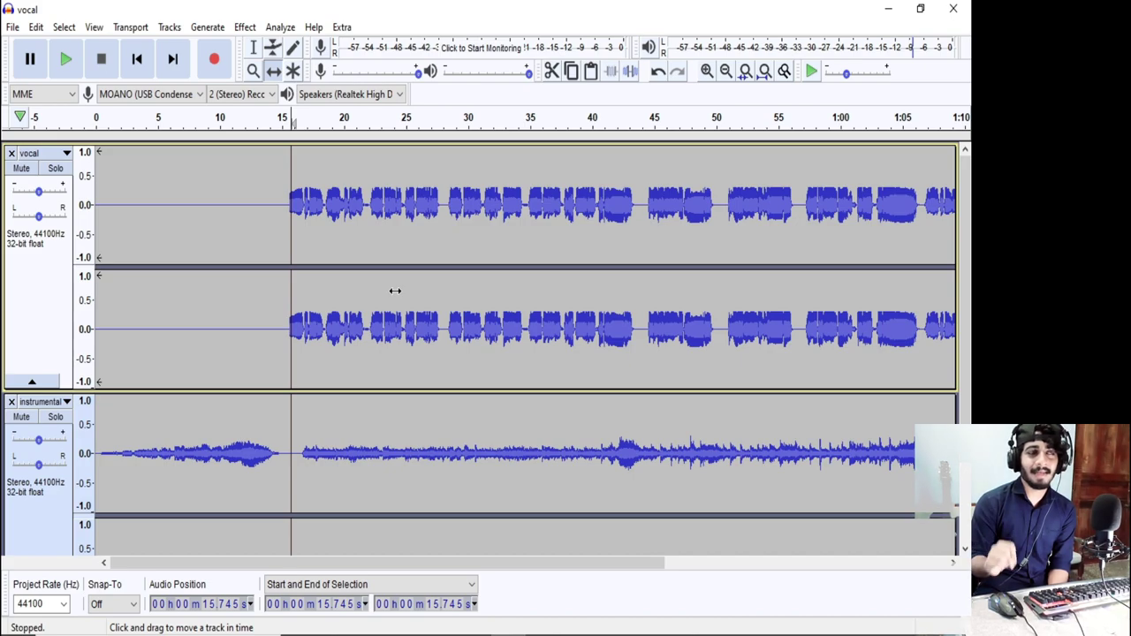
{"action": "left_click_drag", "start_coordinate": [379, 327], "coordinate": [395, 339]}
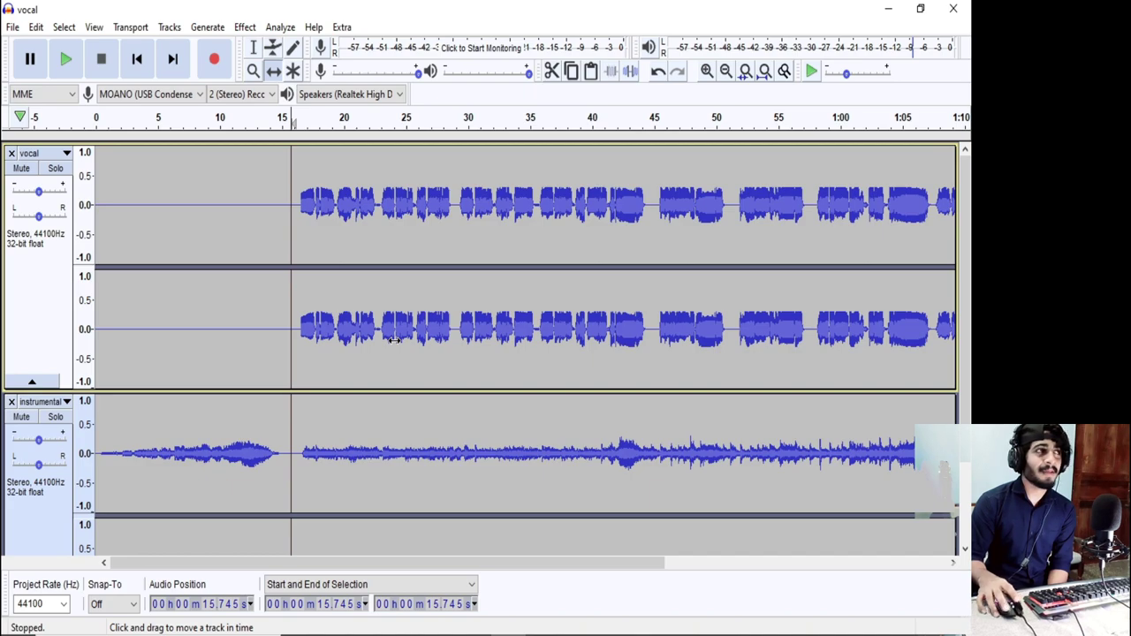
Step: Save the project to the Desktop under the name "neeye vazhke project test"
{"action": "left_click", "coordinate": [13, 29]}
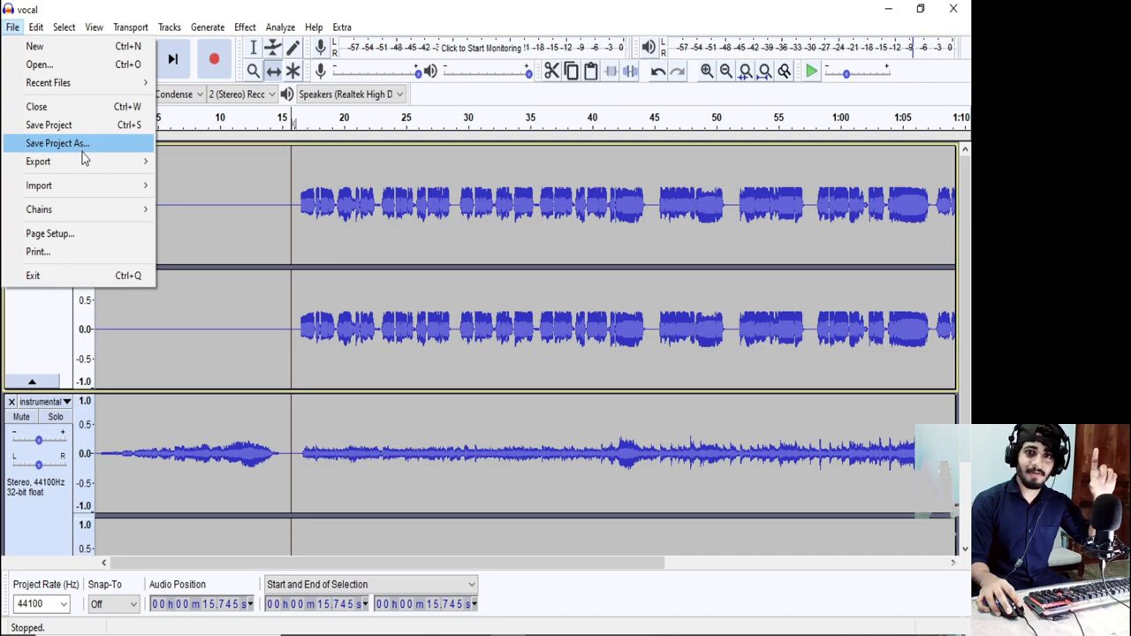
{"action": "mouse_move", "coordinate": [81, 168]}
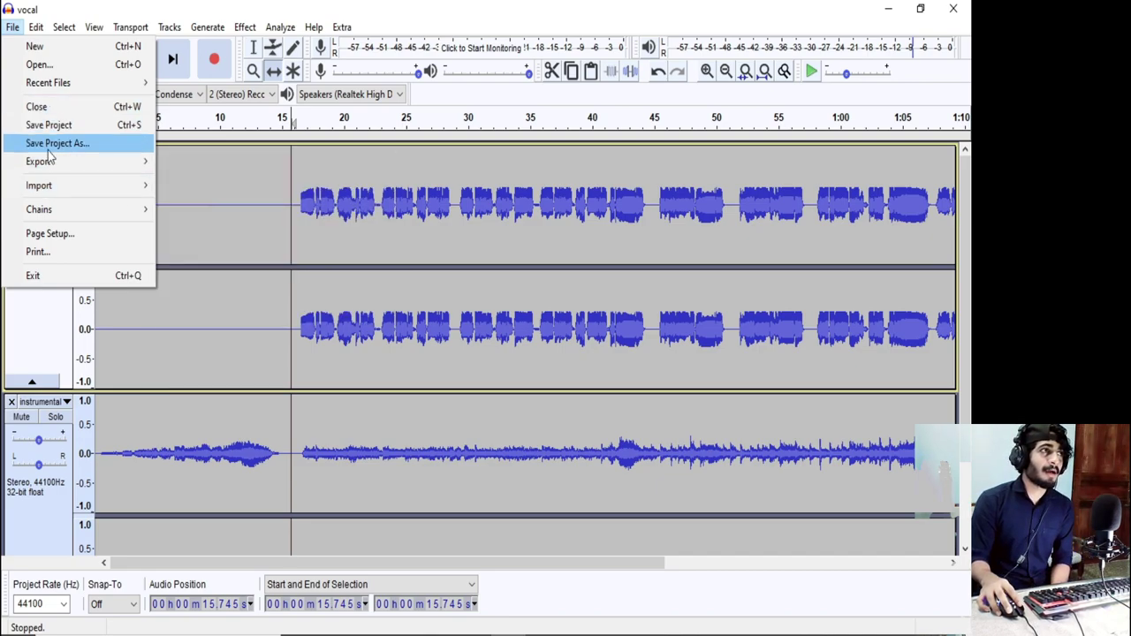
{"action": "left_click", "coordinate": [62, 144]}
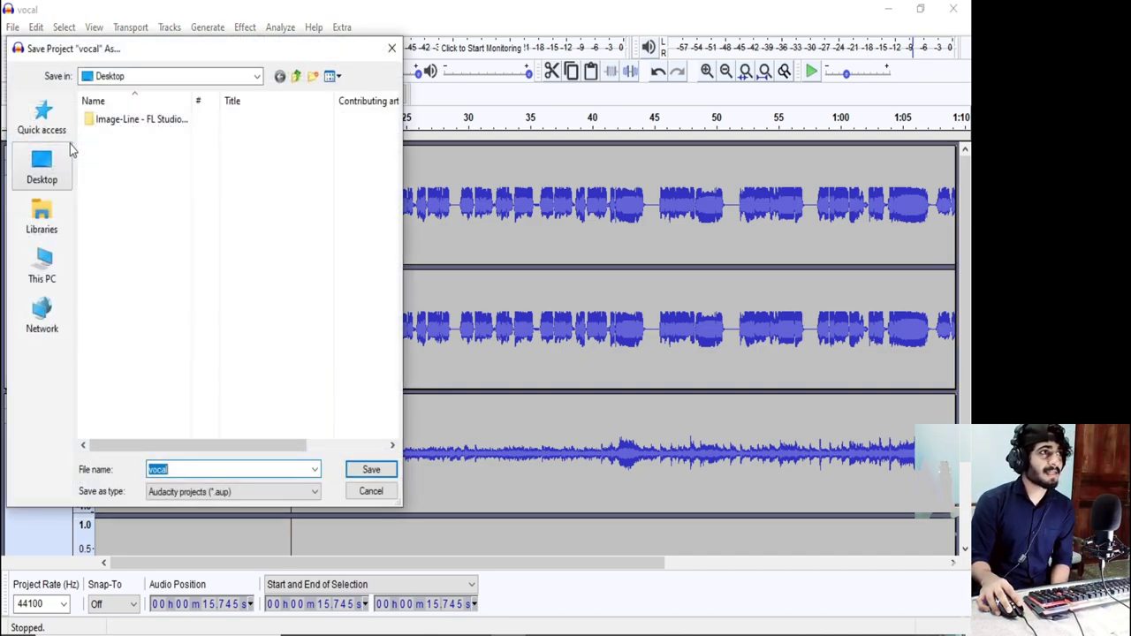
{"action": "left_click", "coordinate": [250, 469]}
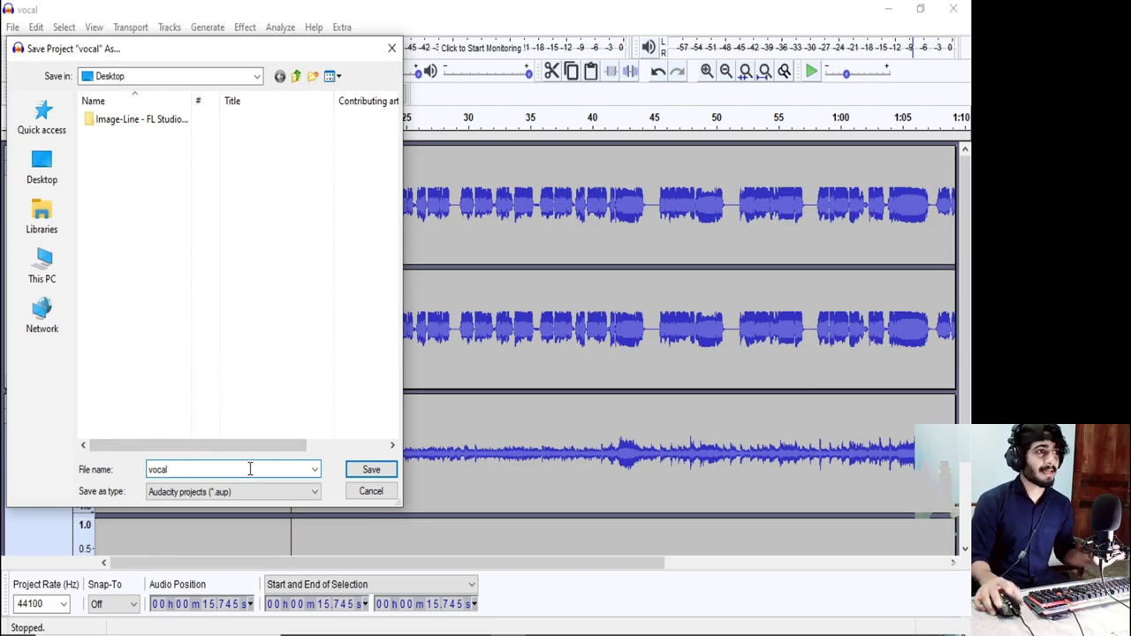
{"action": "key", "text": "BackSpace"}
{"action": "key", "text": "BackSpace"}
{"action": "key", "text": "BackSpace"}
{"action": "key", "text": "BackSpace"}
{"action": "key", "text": "BackSpace"}
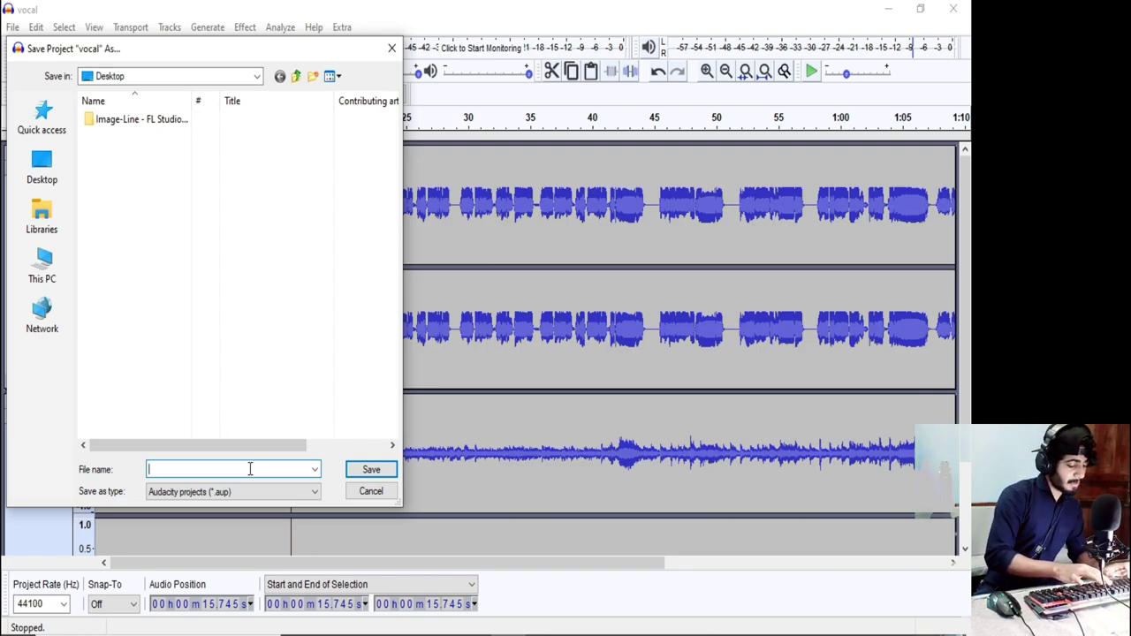
{"action": "type", "text": "neeye "}
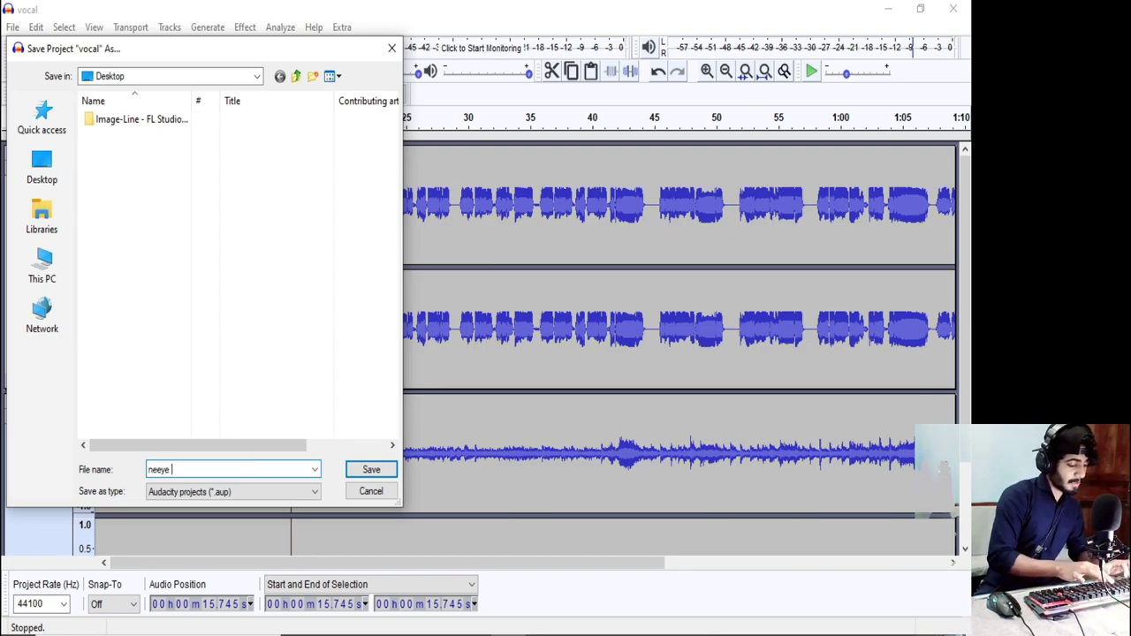
{"action": "type", "text": "vazhk"}
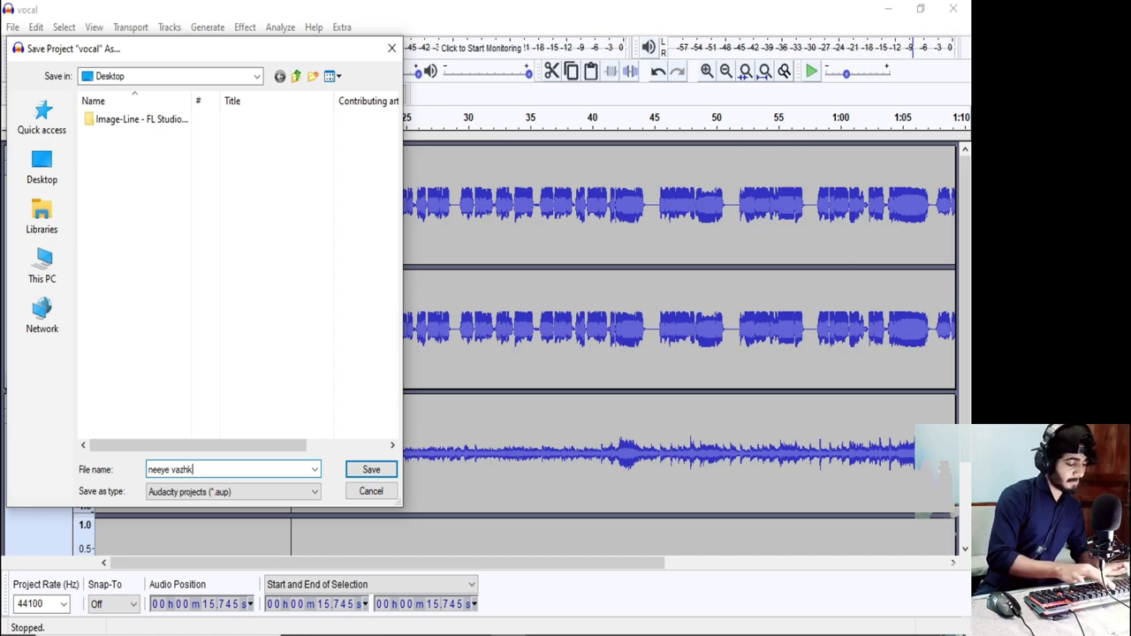
{"action": "type", "text": "ey"}
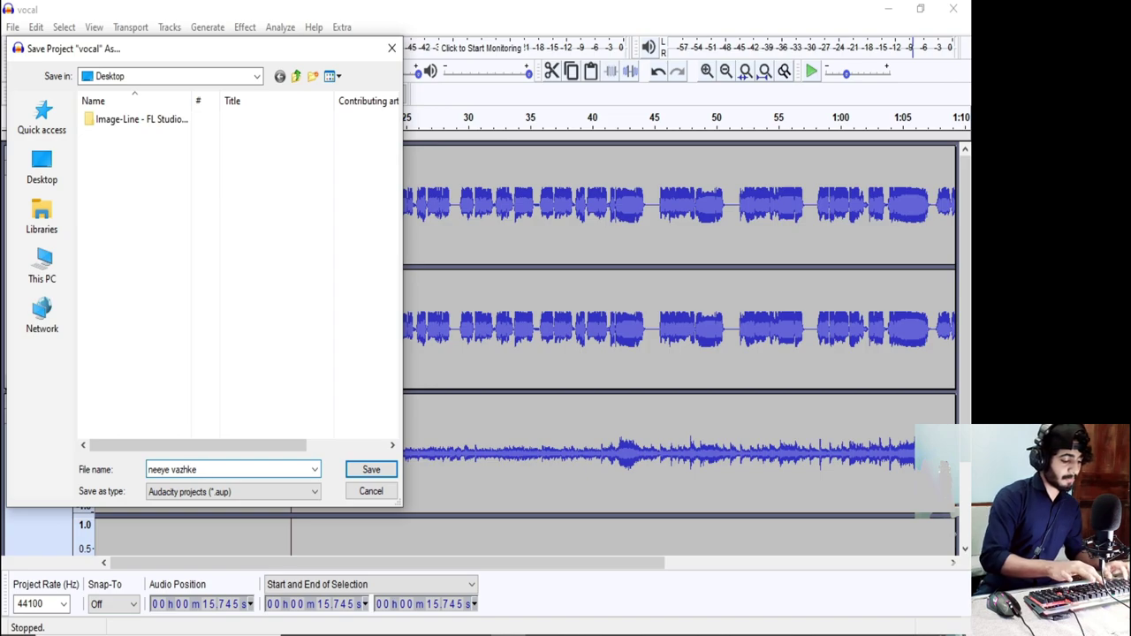
{"action": "type", "text": " proje"}
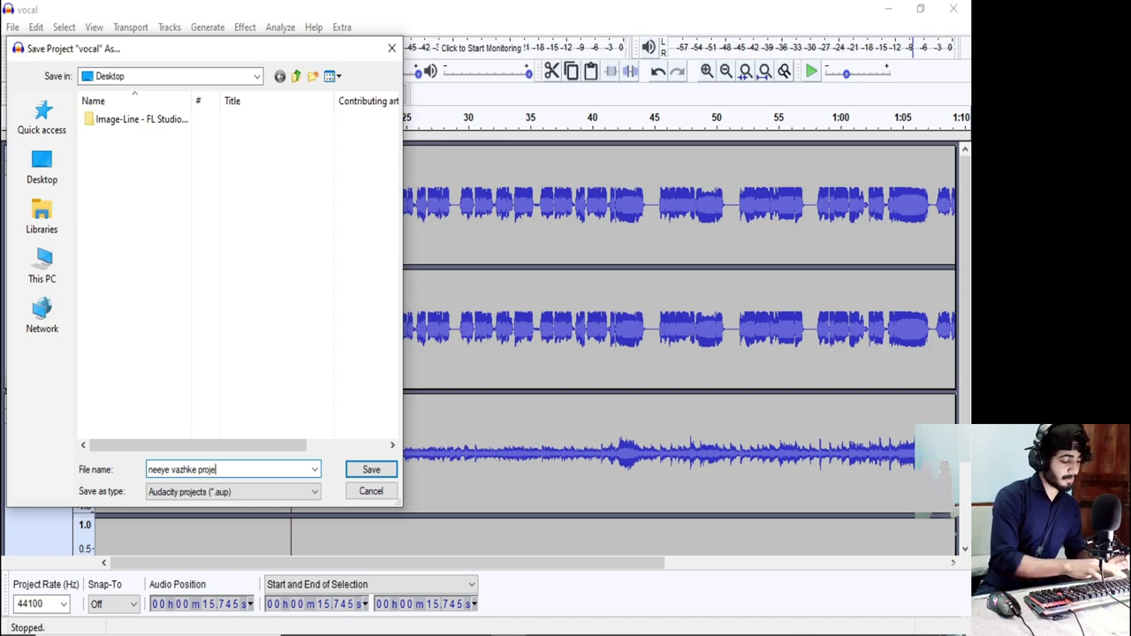
{"action": "type", "text": "ct test"}
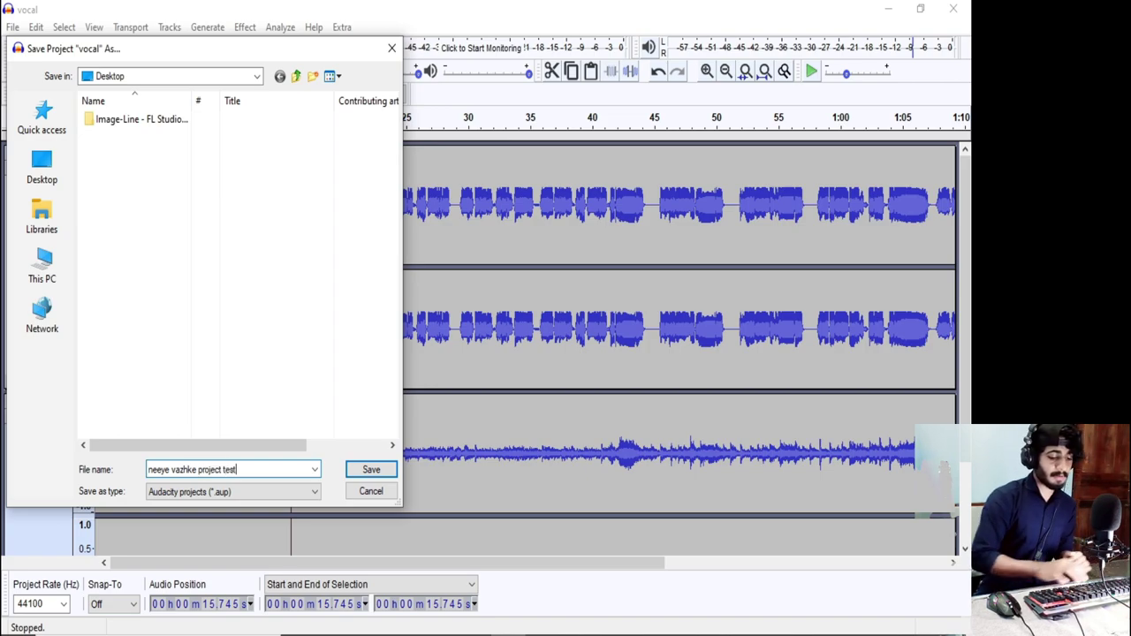
{"action": "key", "text": "Return"}
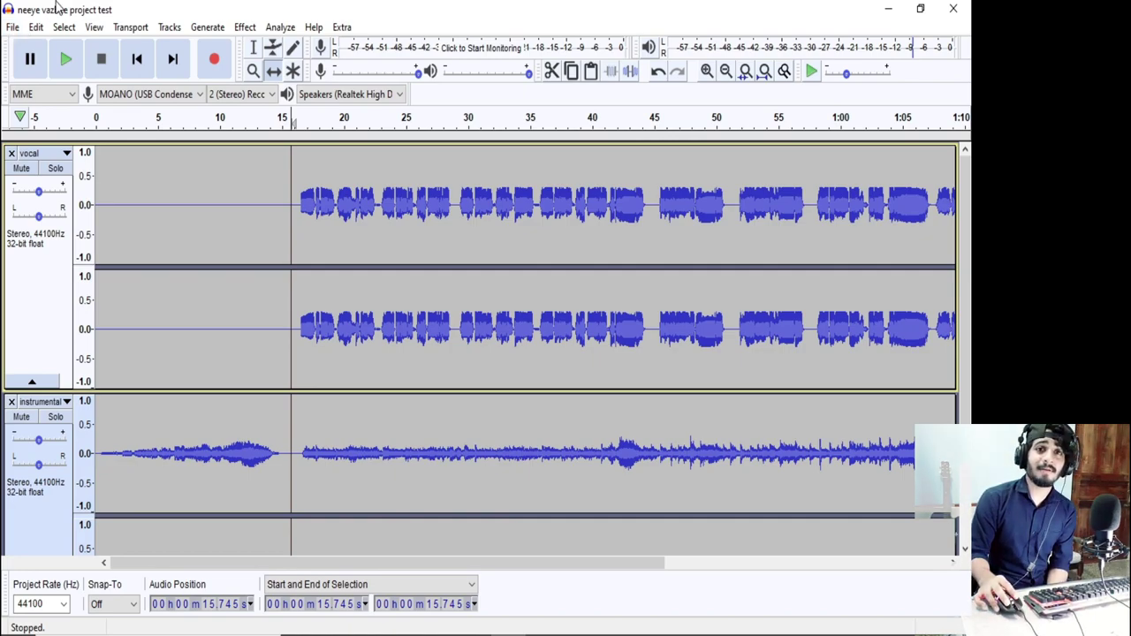
Step: Start an MP3 export of the mix to the Desktop, naming the file "neeye vazhkey enben cover test"
{"action": "left_click", "coordinate": [10, 29]}
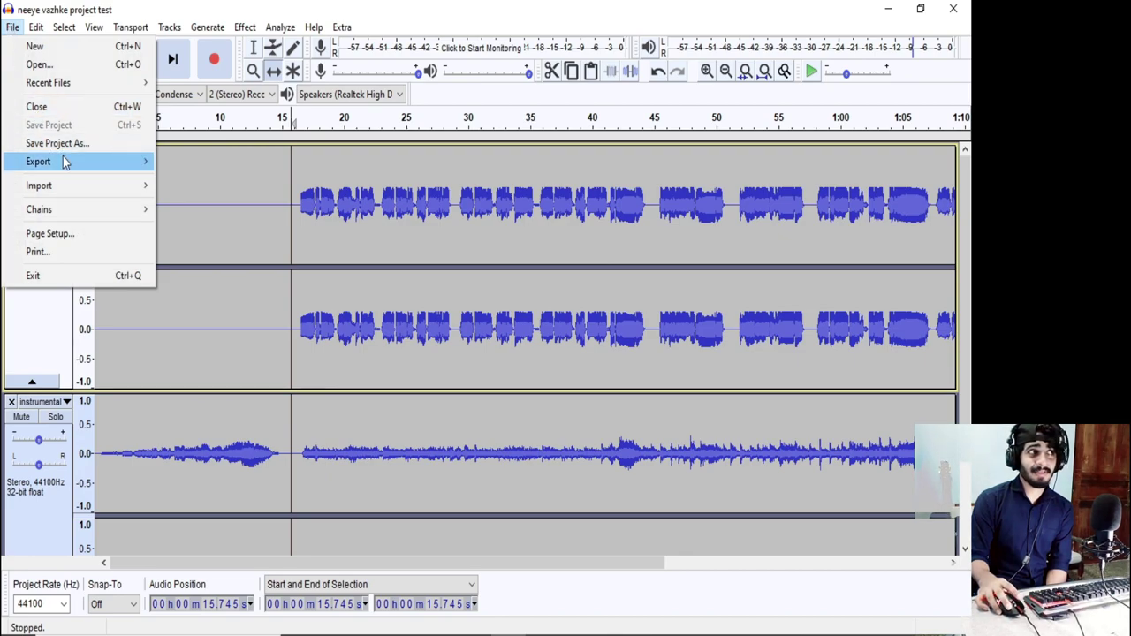
{"action": "mouse_move", "coordinate": [64, 163]}
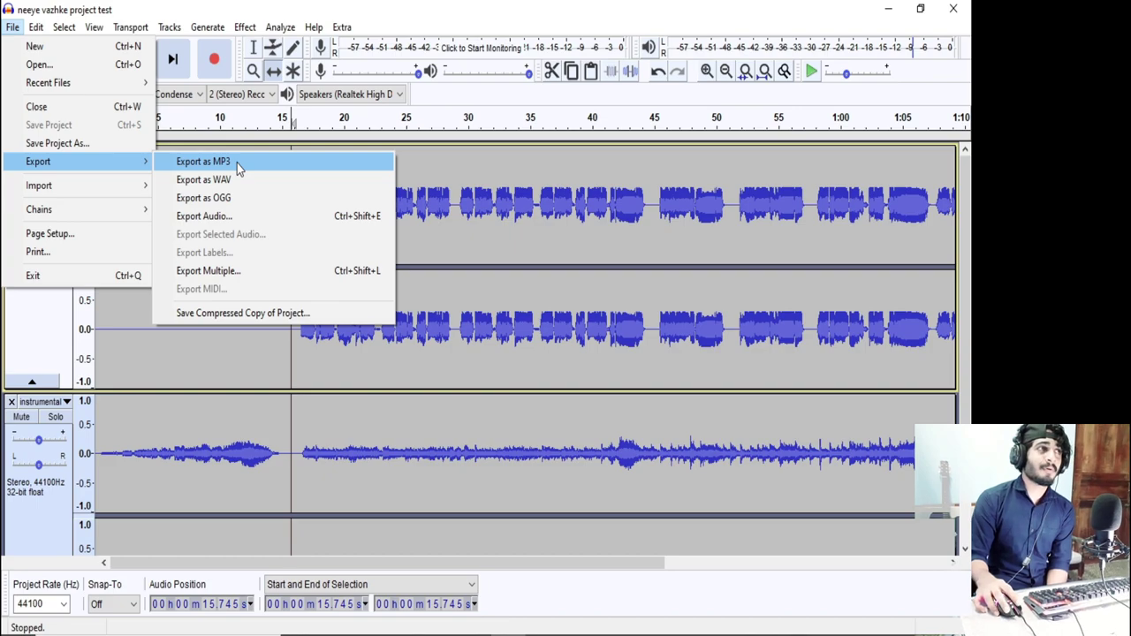
{"action": "left_click", "coordinate": [236, 163]}
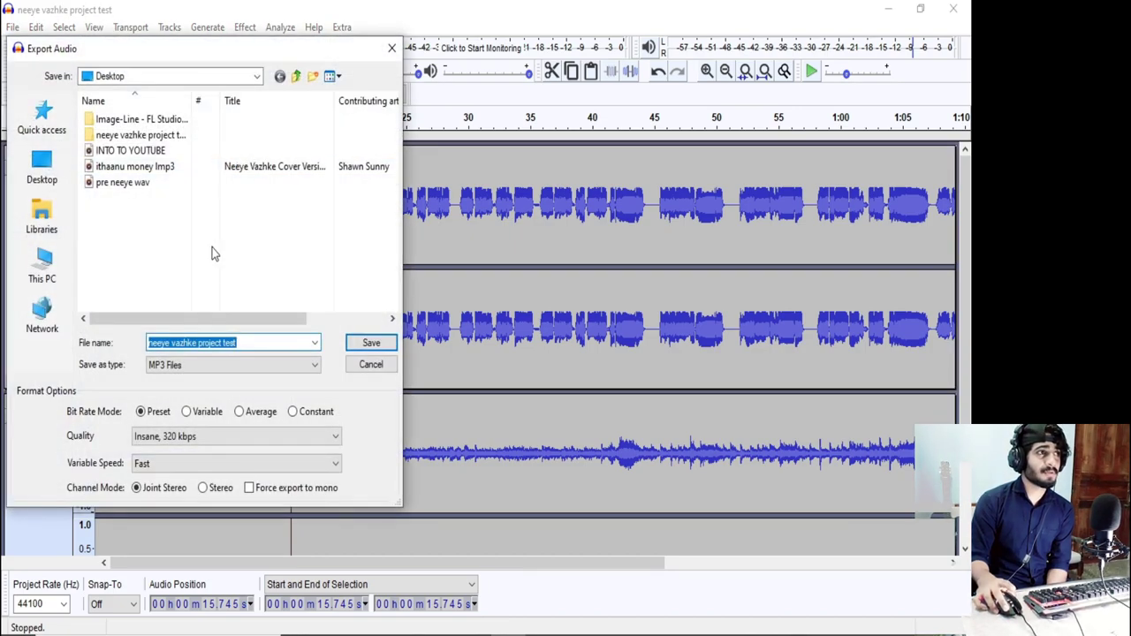
{"action": "key", "text": "BackSpace"}
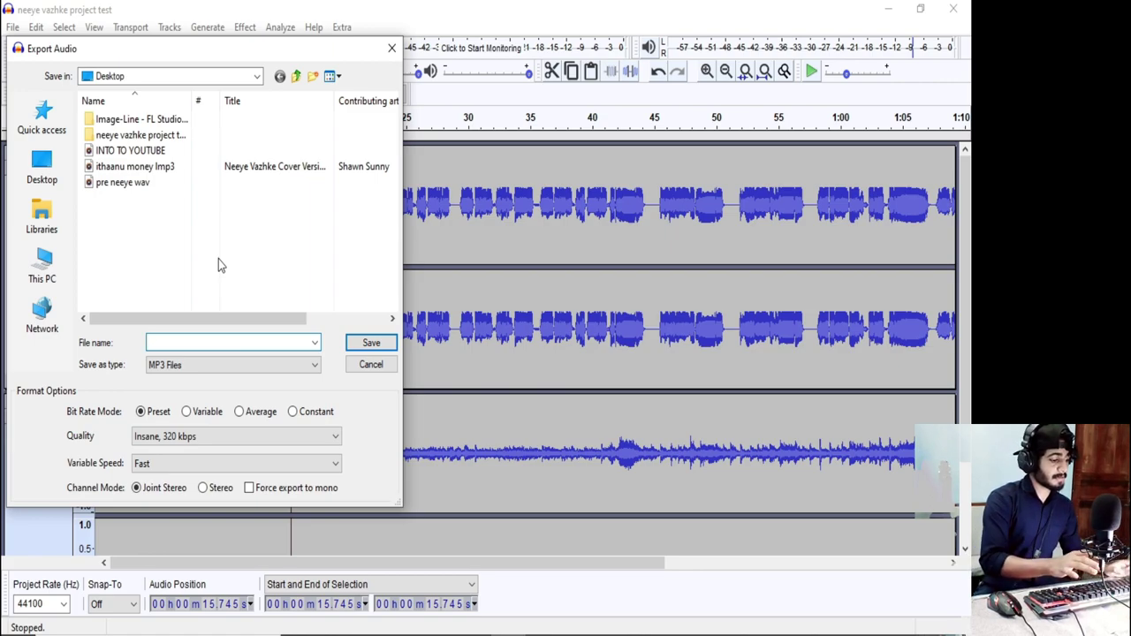
{"action": "type", "text": "ne"}
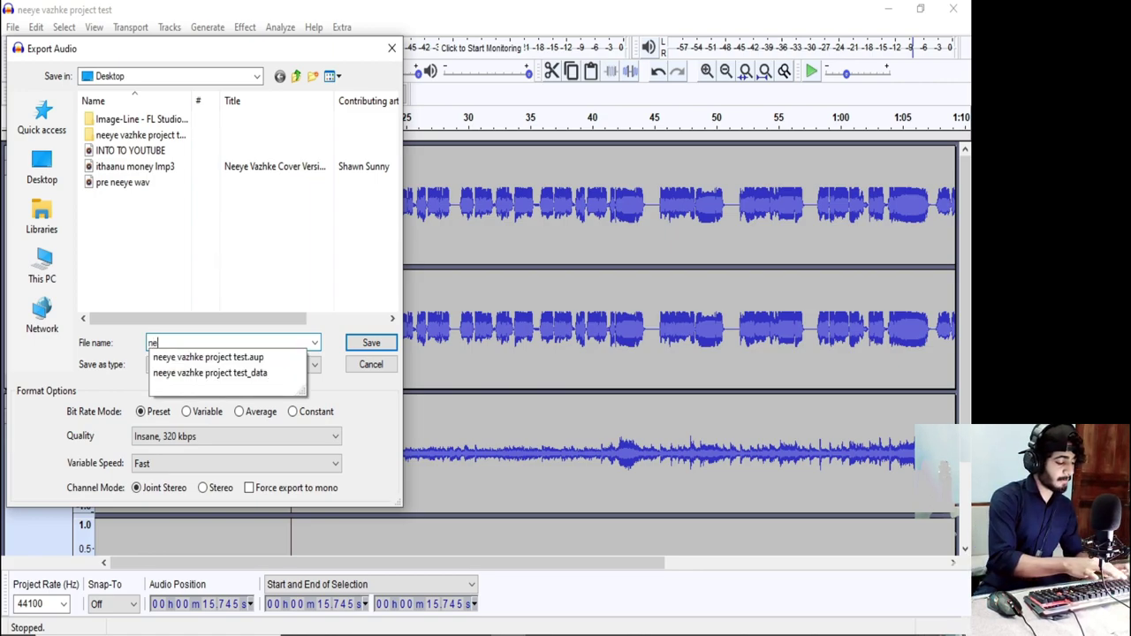
{"action": "type", "text": "eye vaz"}
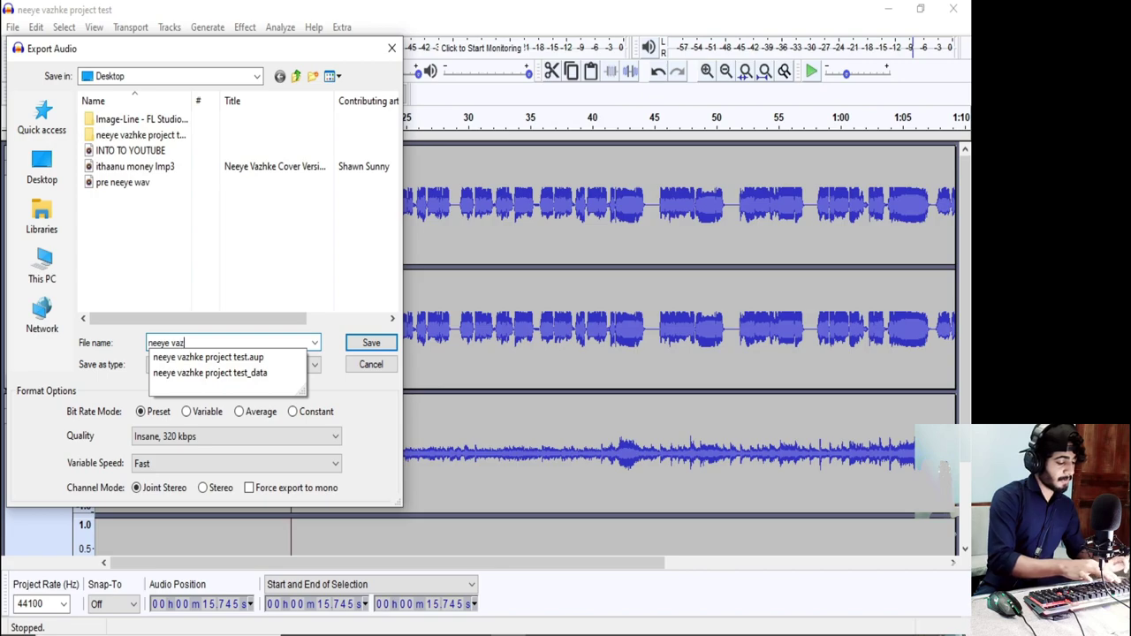
{"action": "type", "text": "hkey en"}
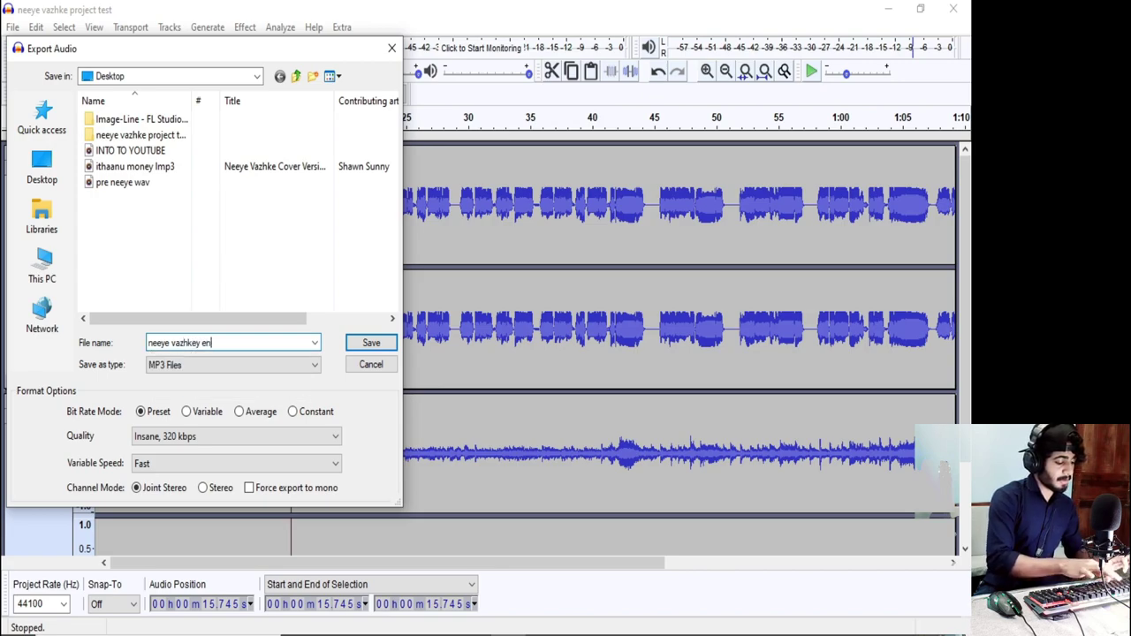
{"action": "type", "text": "ben co"}
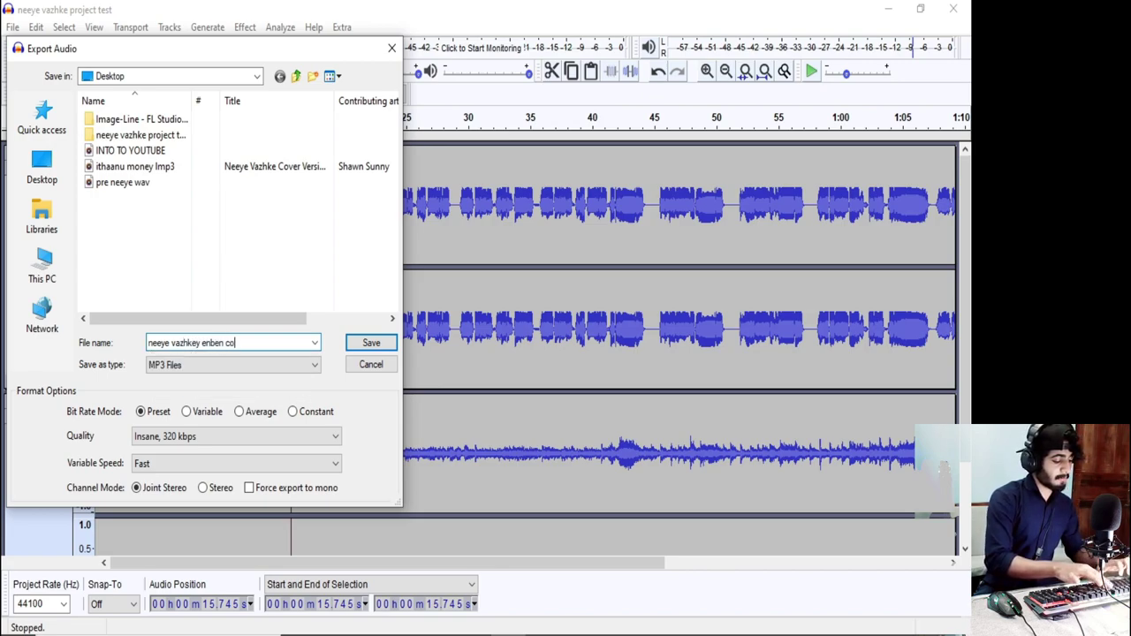
{"action": "type", "text": "veer"}
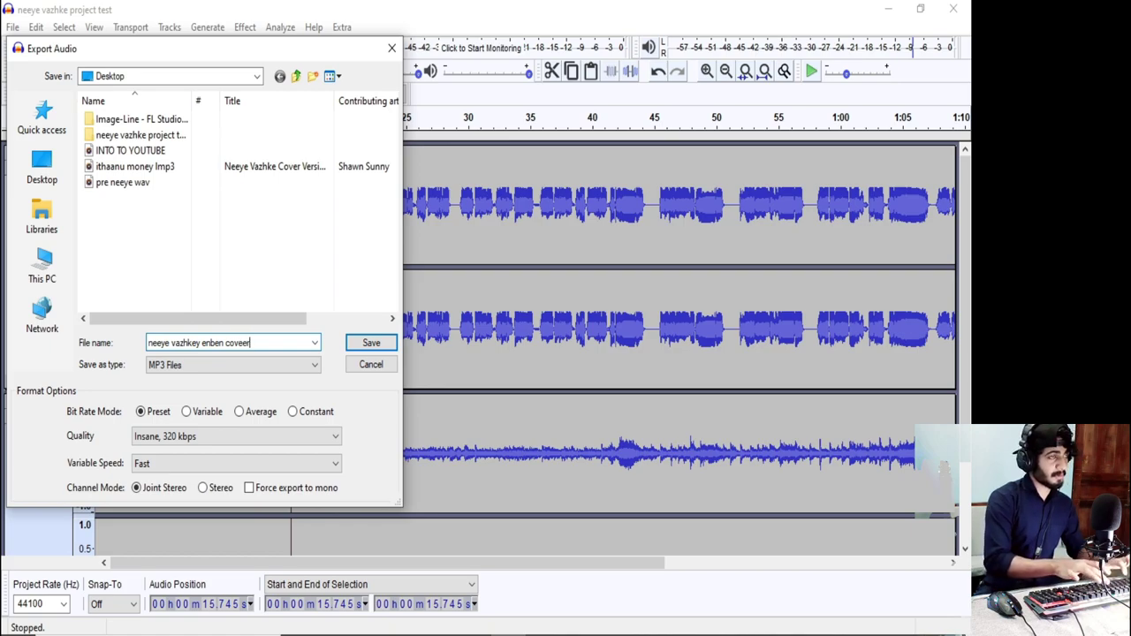
{"action": "key", "text": "BackSpace"}
{"action": "key", "text": "BackSpace"}
{"action": "type", "text": "r te"}
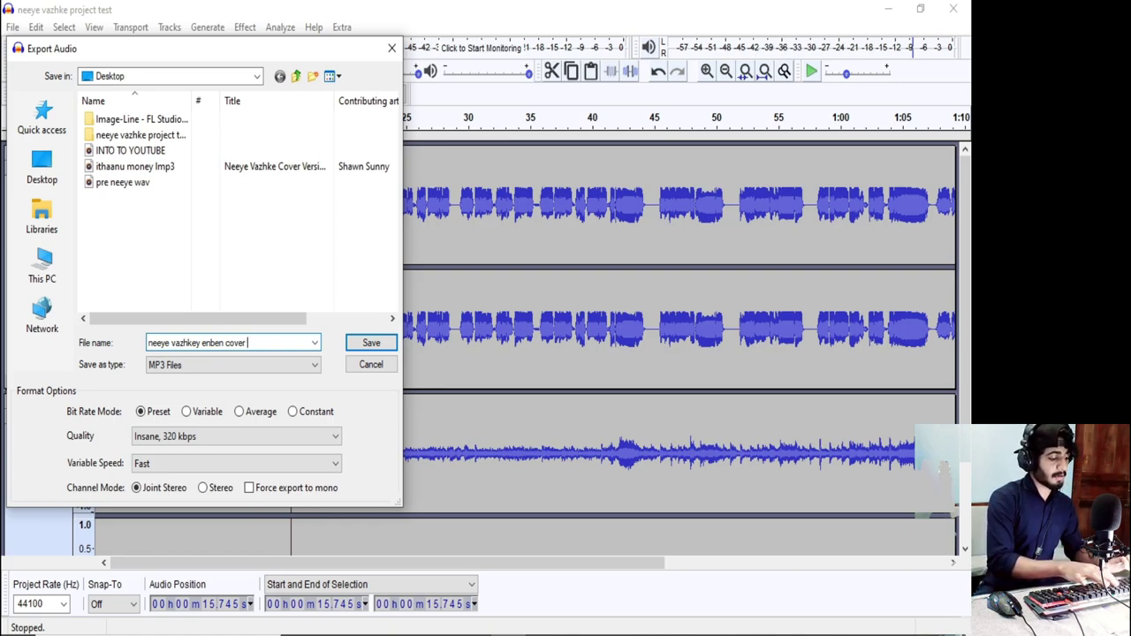
{"action": "type", "text": "st"}
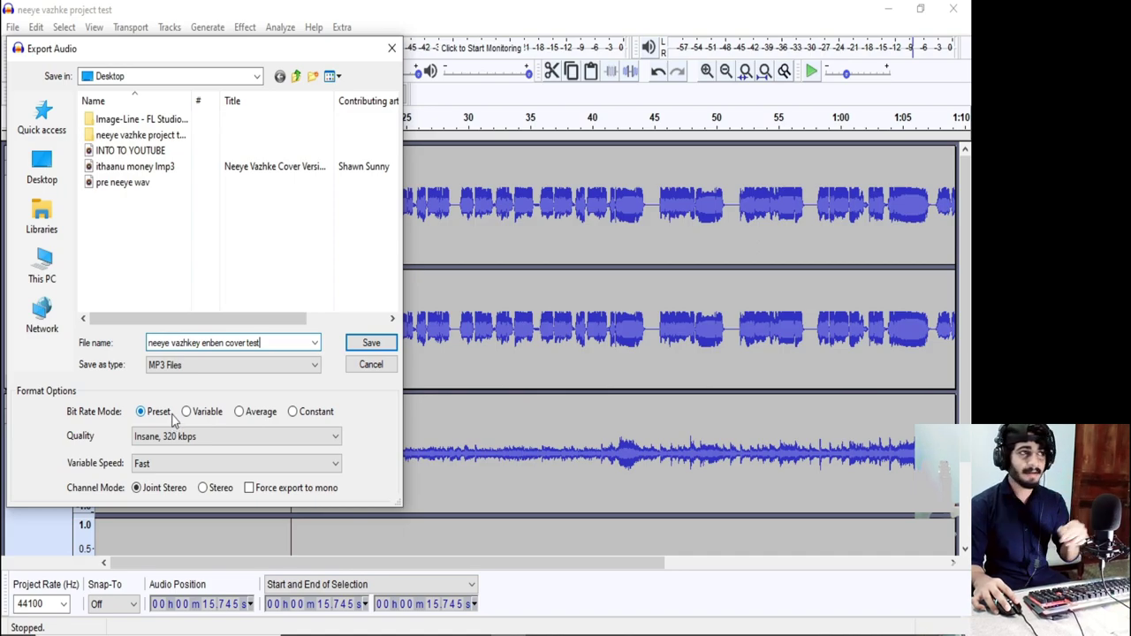
Step: Set the MP3 quality to Insane, 320 kbps and the variable speed to Fast, and proceed to the metadata tags
{"action": "left_click", "coordinate": [190, 436]}
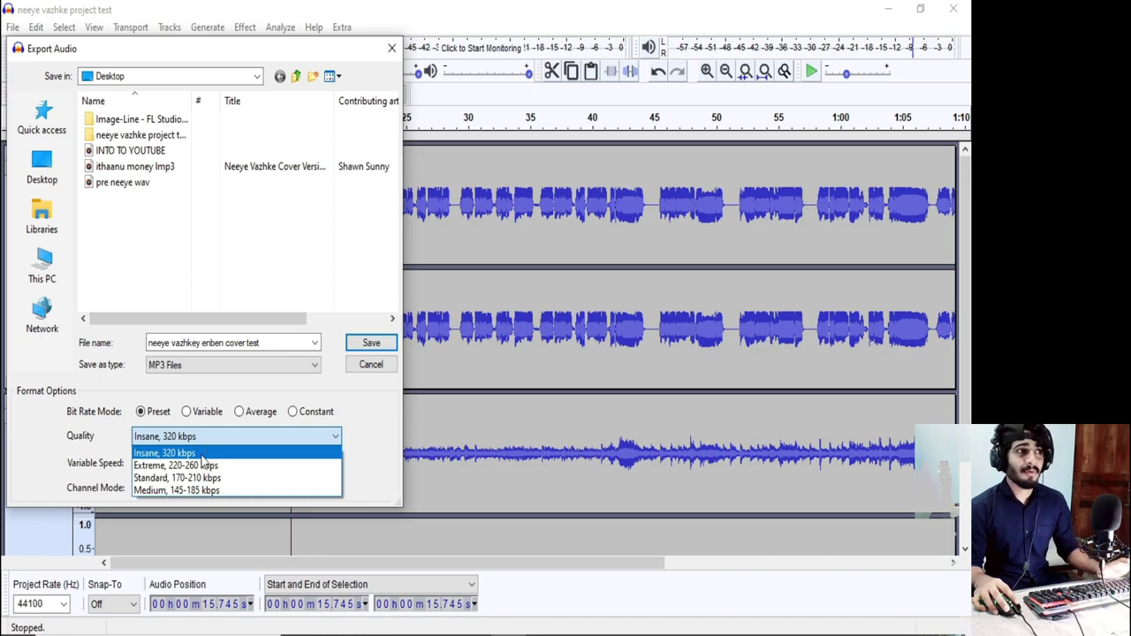
{"action": "left_click", "coordinate": [206, 455]}
{"action": "left_click", "coordinate": [190, 436]}
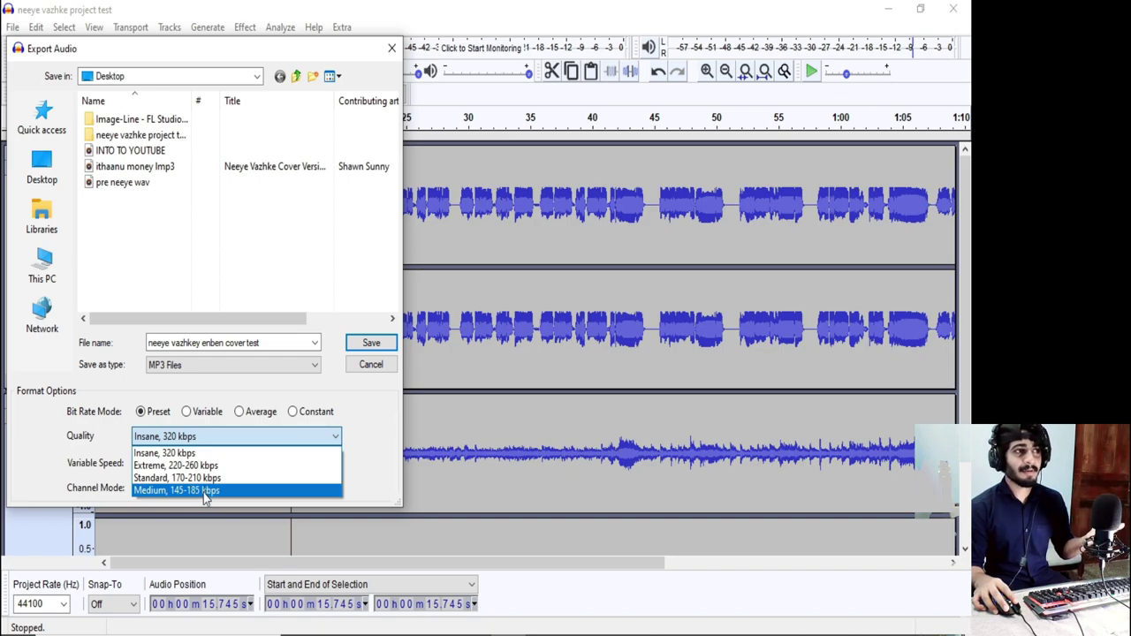
{"action": "left_click", "coordinate": [174, 454]}
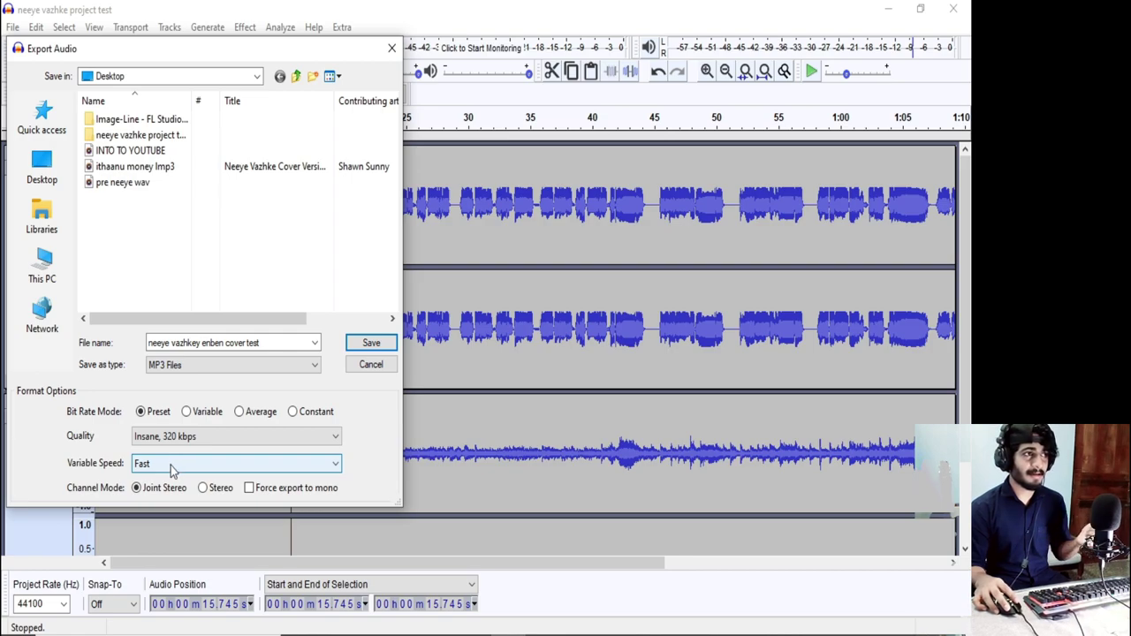
{"action": "left_click", "coordinate": [149, 468]}
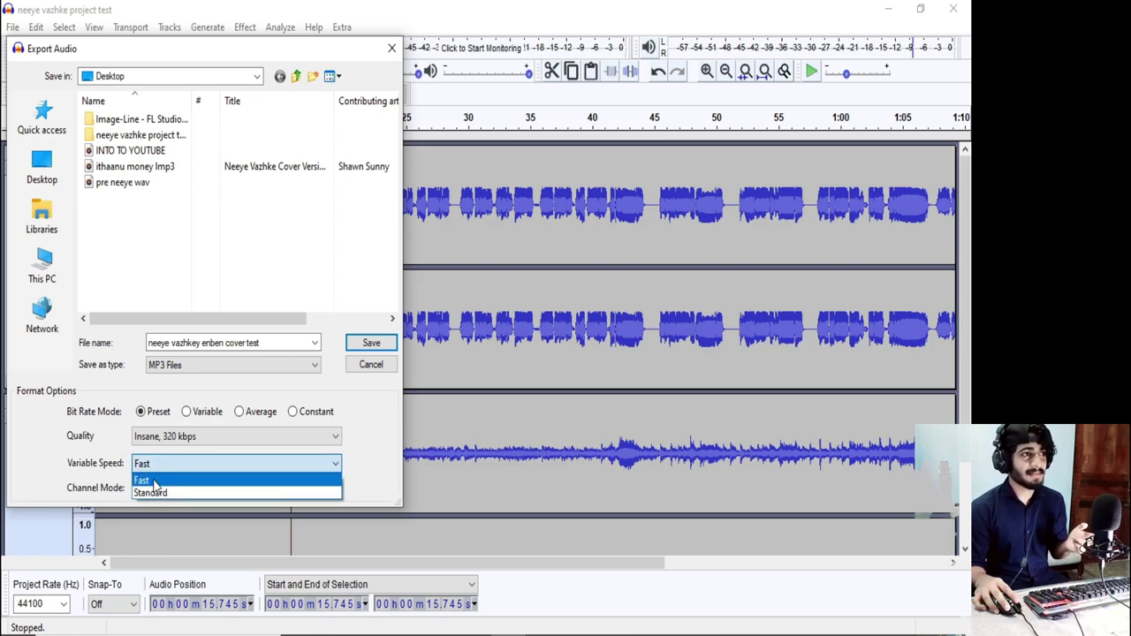
{"action": "left_click", "coordinate": [154, 482]}
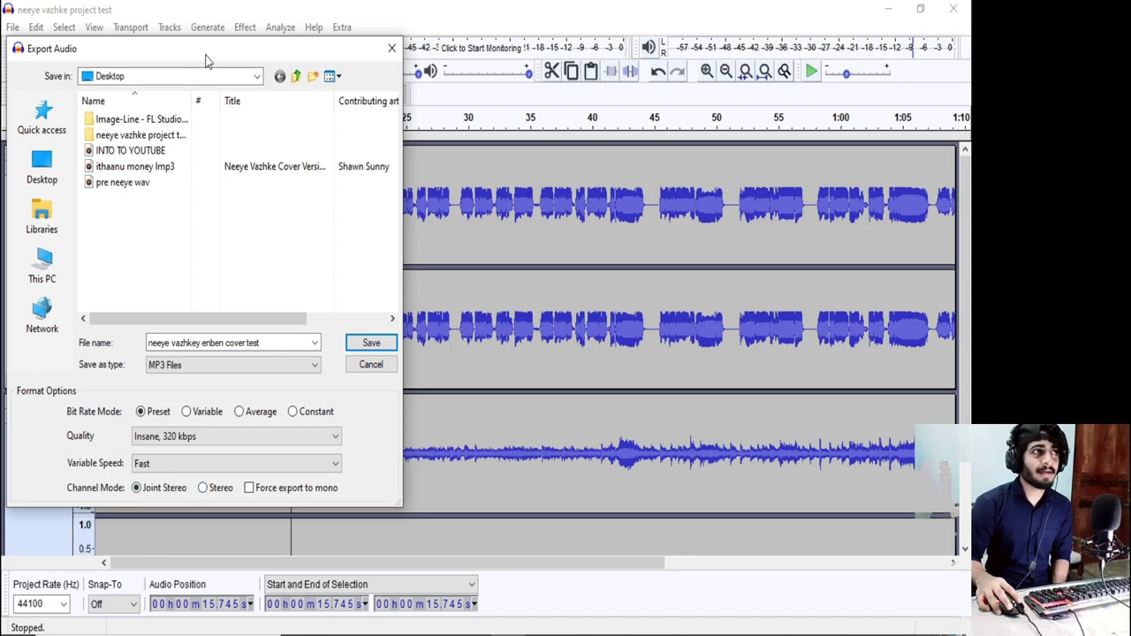
{"action": "left_click_drag", "start_coordinate": [206, 57], "coordinate": [561, 566]}
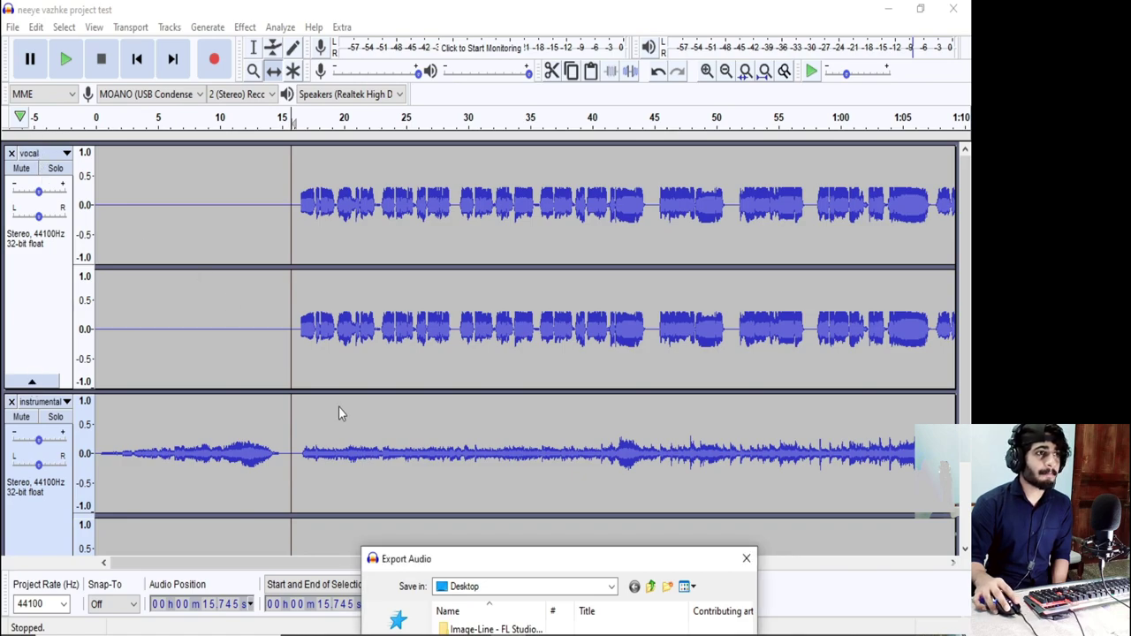
{"action": "left_click_drag", "start_coordinate": [456, 562], "coordinate": [219, 155]}
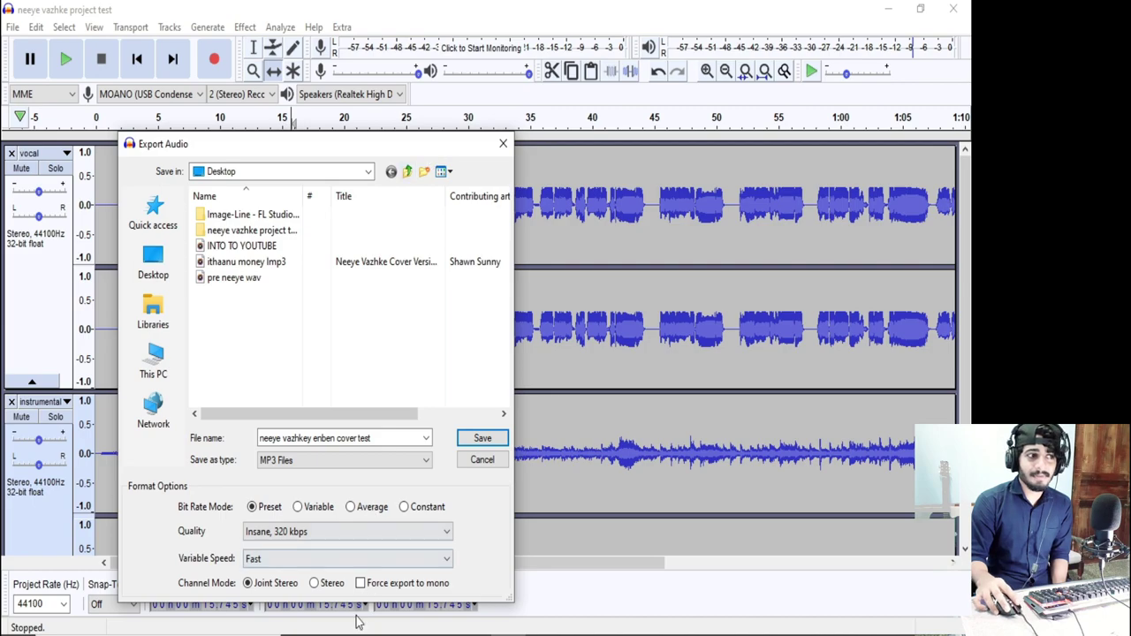
{"action": "left_click", "coordinate": [485, 440]}
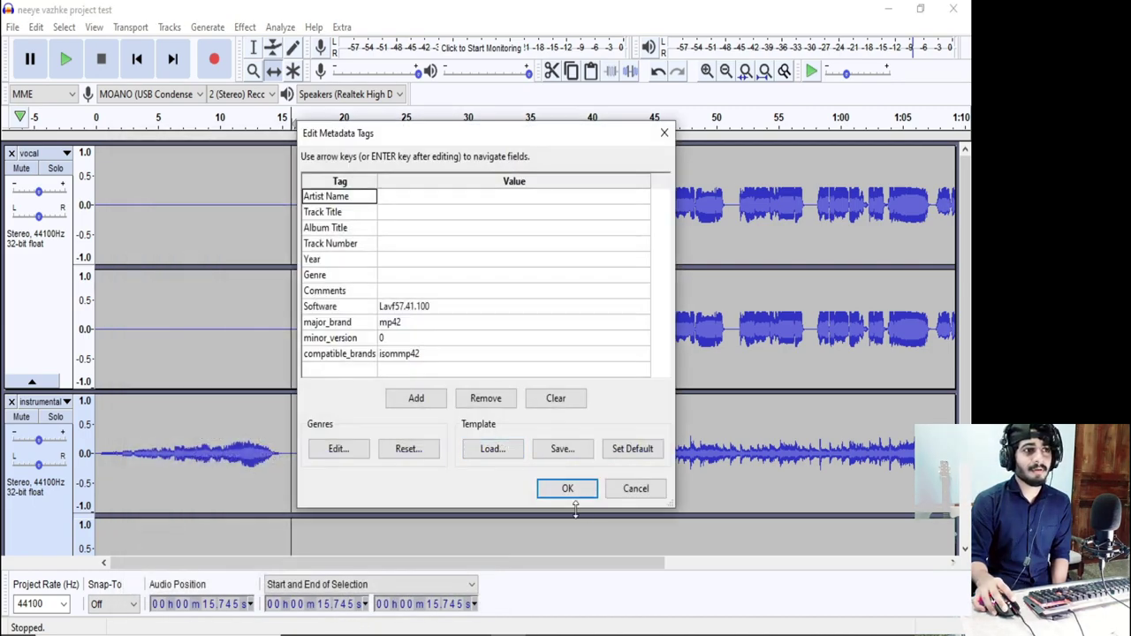
Step: Enter the artist's full name in the Artist Name metadata tag
{"action": "left_click", "coordinate": [452, 196]}
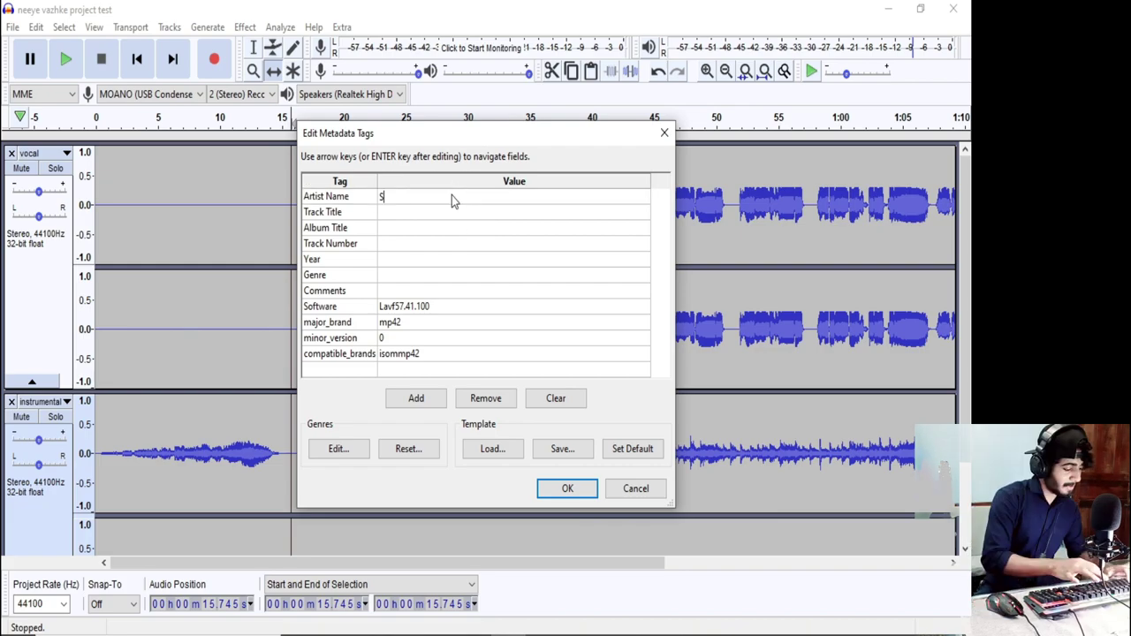
{"action": "type", "text": "Shawn S"}
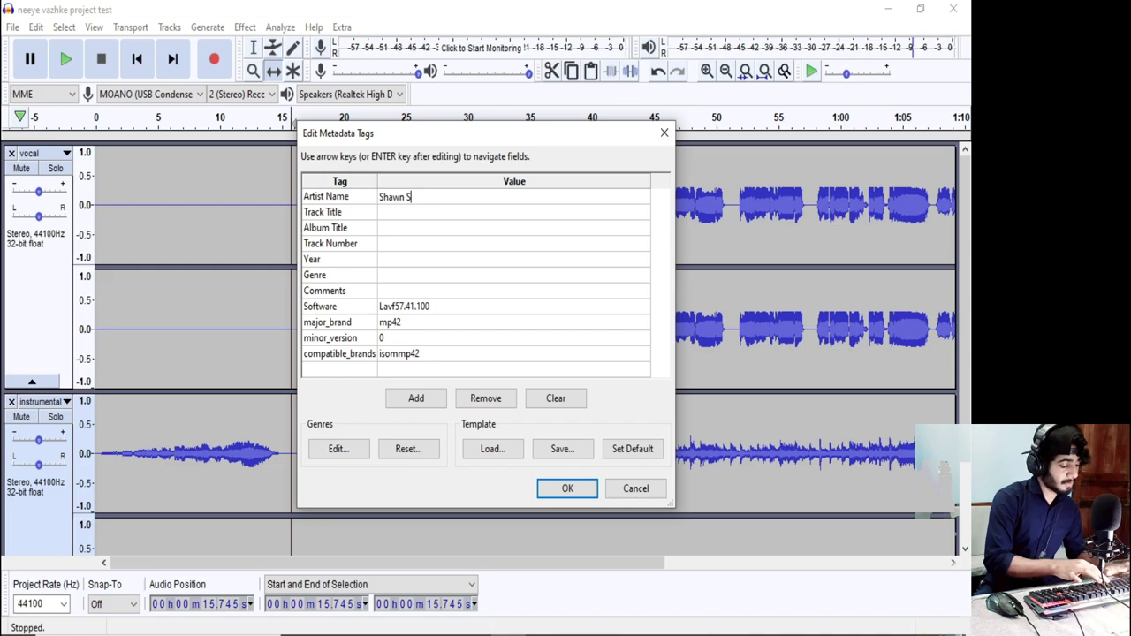
{"action": "type", "text": "unny"}
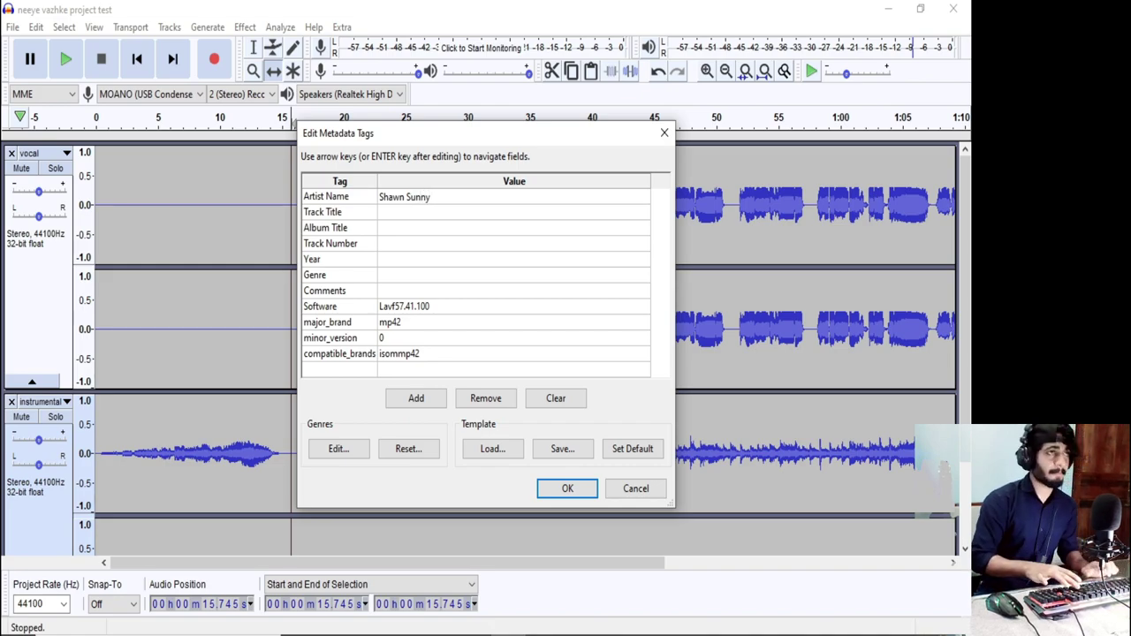
Step: Enter "neeye vazhey test" as the Track Title metadata tag and complete the MP3 export
{"action": "left_click", "coordinate": [484, 227]}
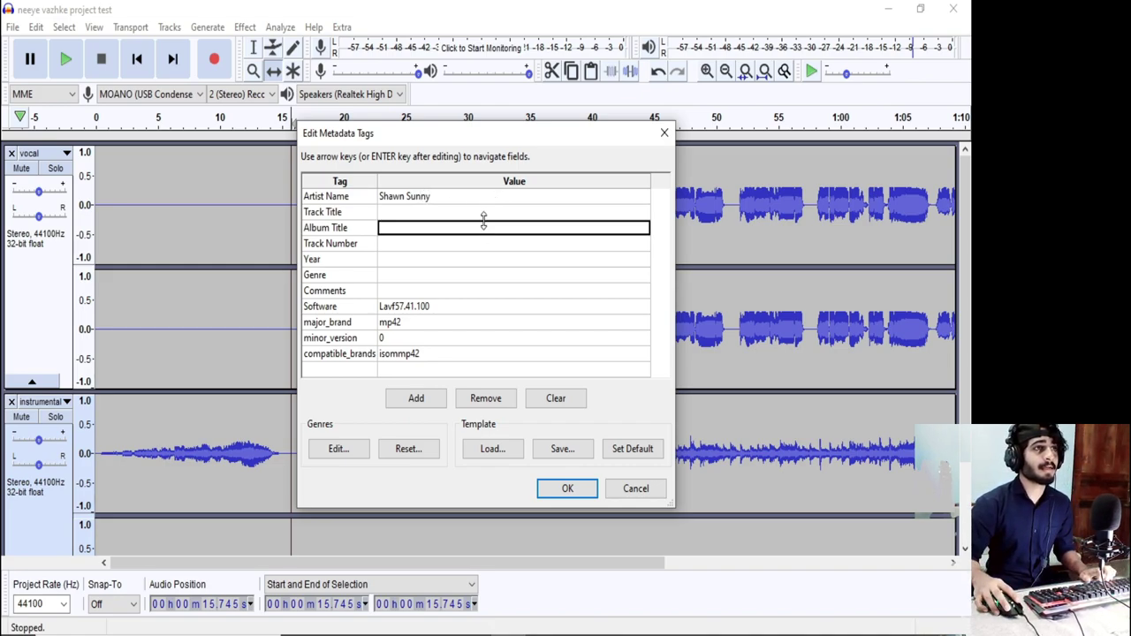
{"action": "left_click", "coordinate": [480, 216]}
{"action": "type", "text": "ne"}
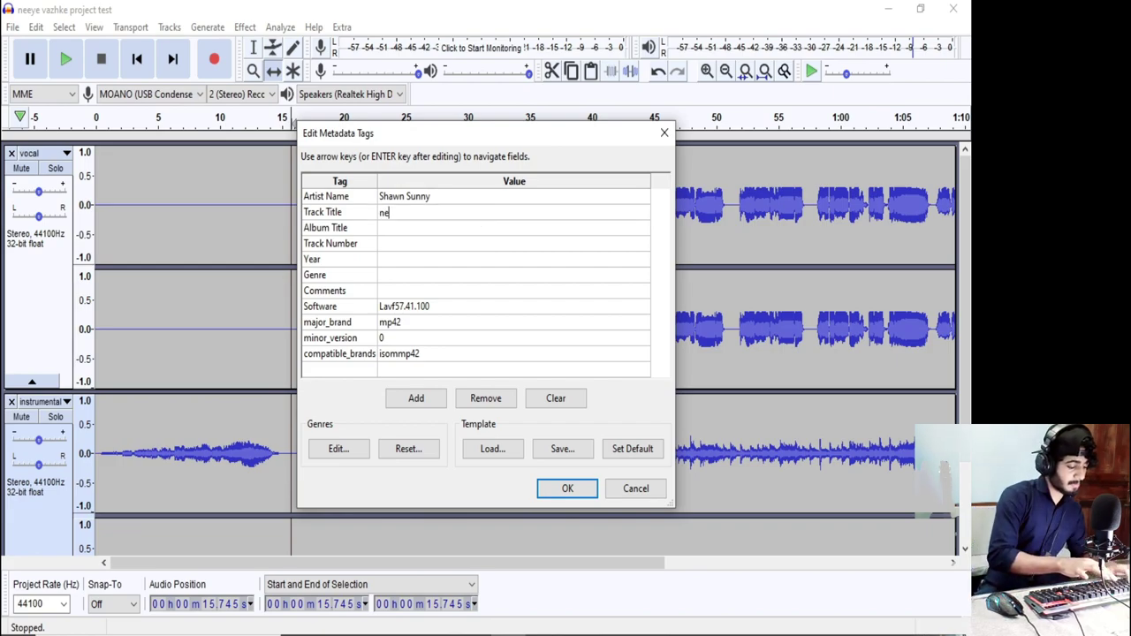
{"action": "type", "text": "eye vazhey"}
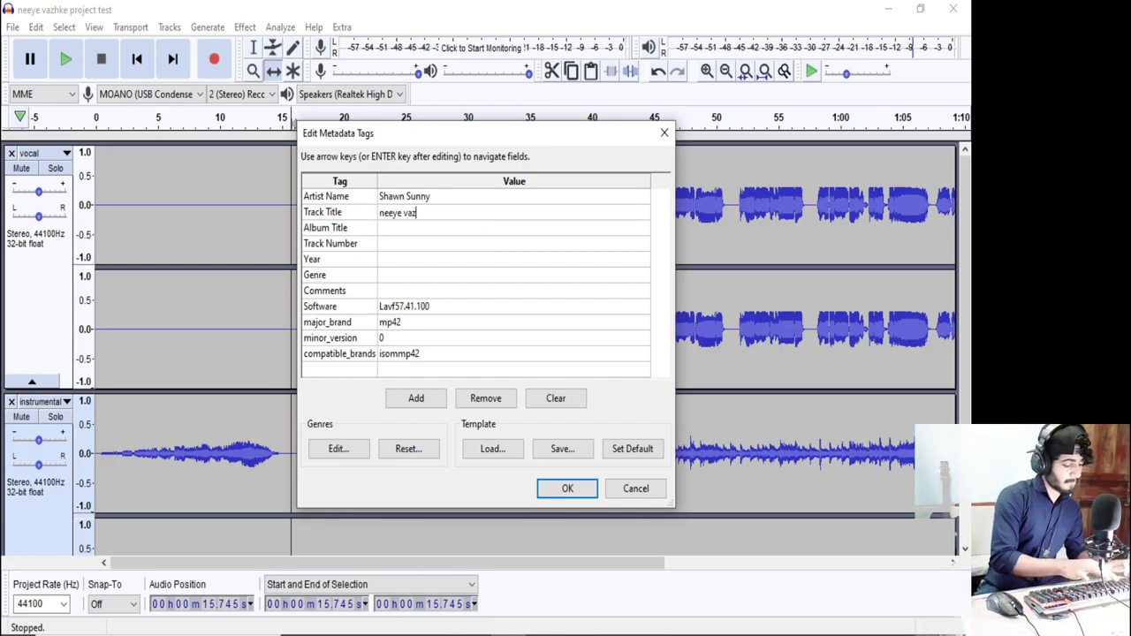
{"action": "type", "text": "s"}
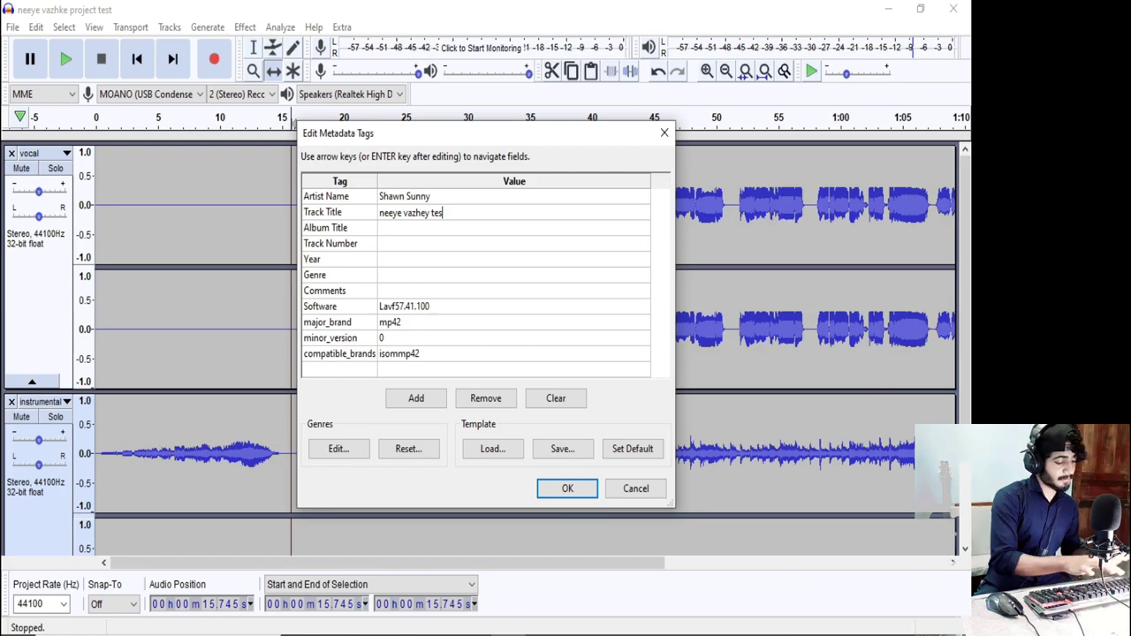
{"action": "type", "text": "t"}
{"action": "key", "text": "Return"}
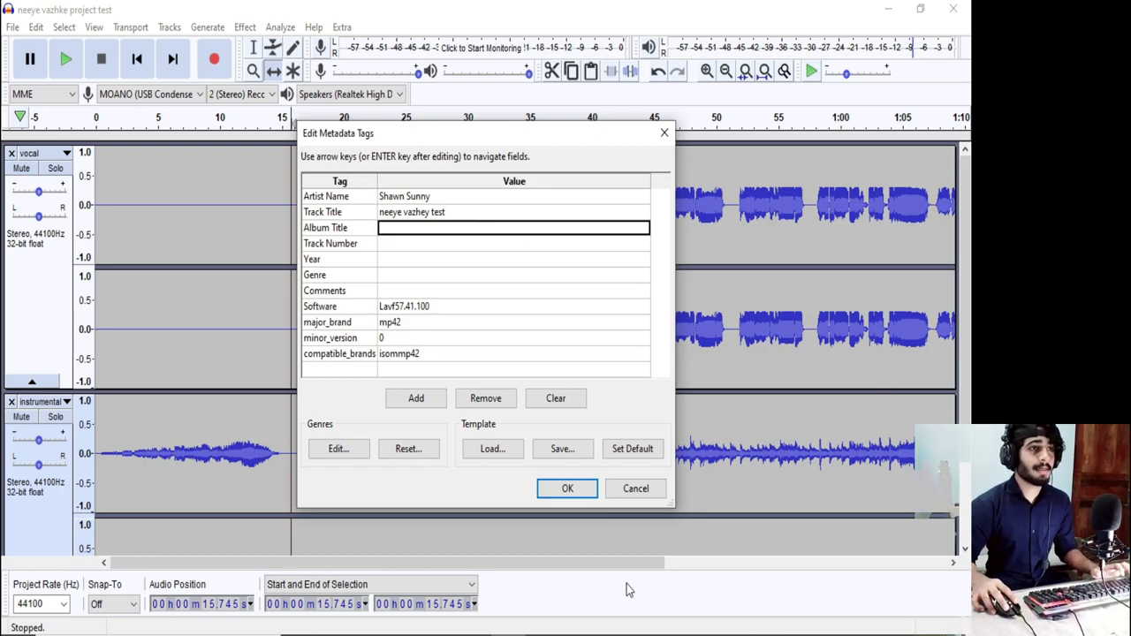
{"action": "left_click", "coordinate": [567, 490]}
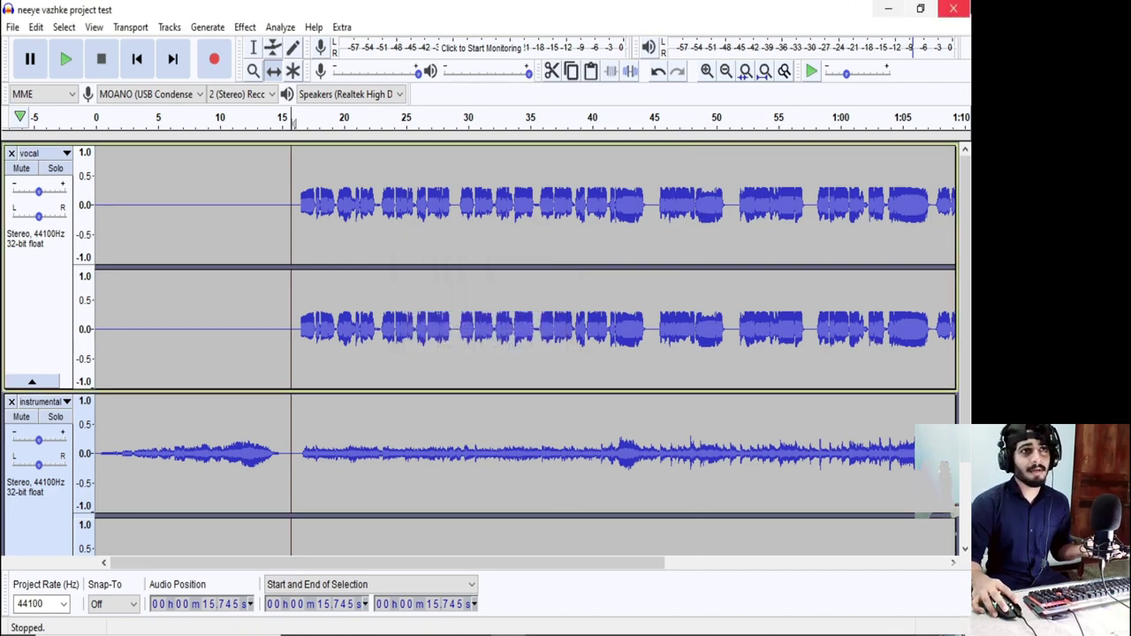
Step: Close the project without saving its changes and refresh the desktop
{"action": "left_click", "coordinate": [966, 9]}
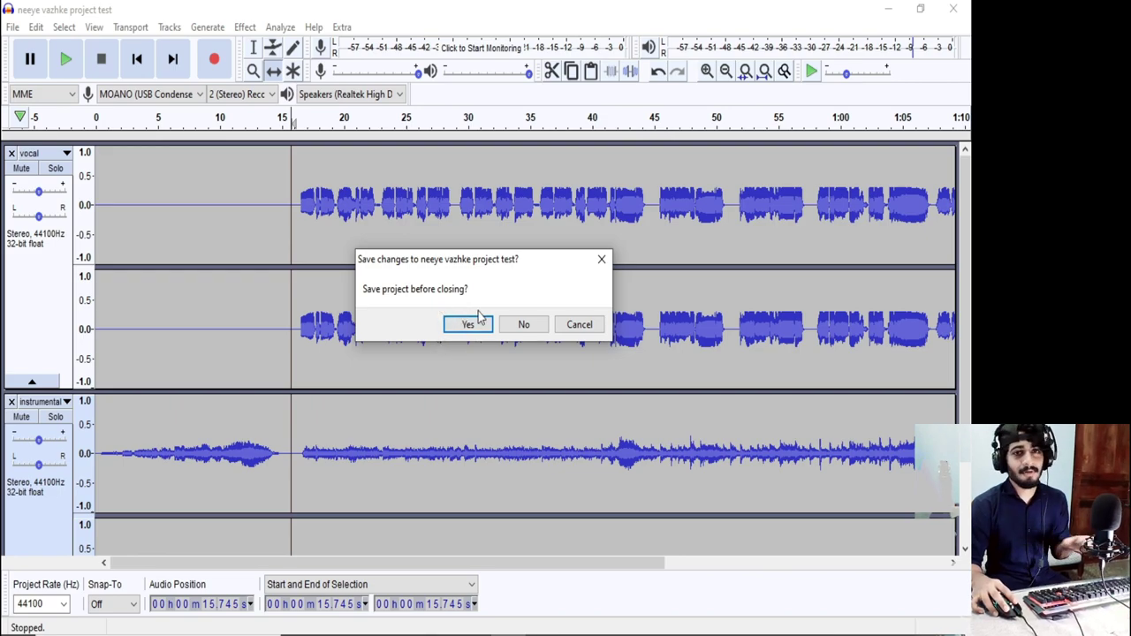
{"action": "left_click", "coordinate": [523, 324]}
{"action": "right_click", "coordinate": [599, 259]}
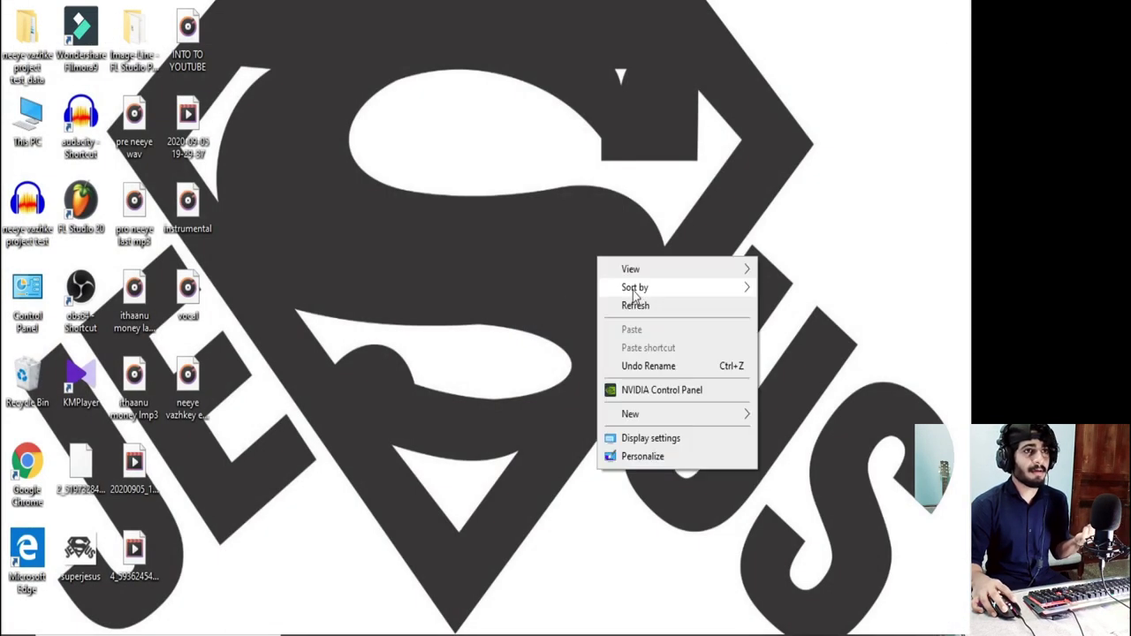
{"action": "left_click", "coordinate": [646, 306]}
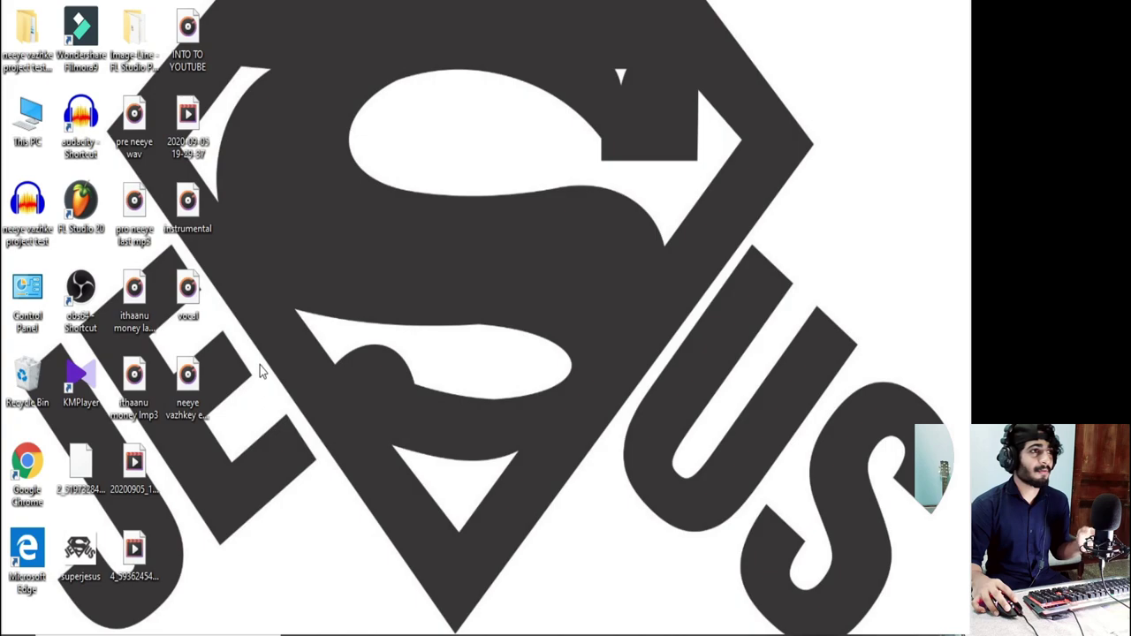
Step: Play the exported "neeye vazhkey enben cover test" file from the desktop, skip ahead to about 0:51 and 1:04, and close the player
{"action": "double_click", "coordinate": [196, 395]}
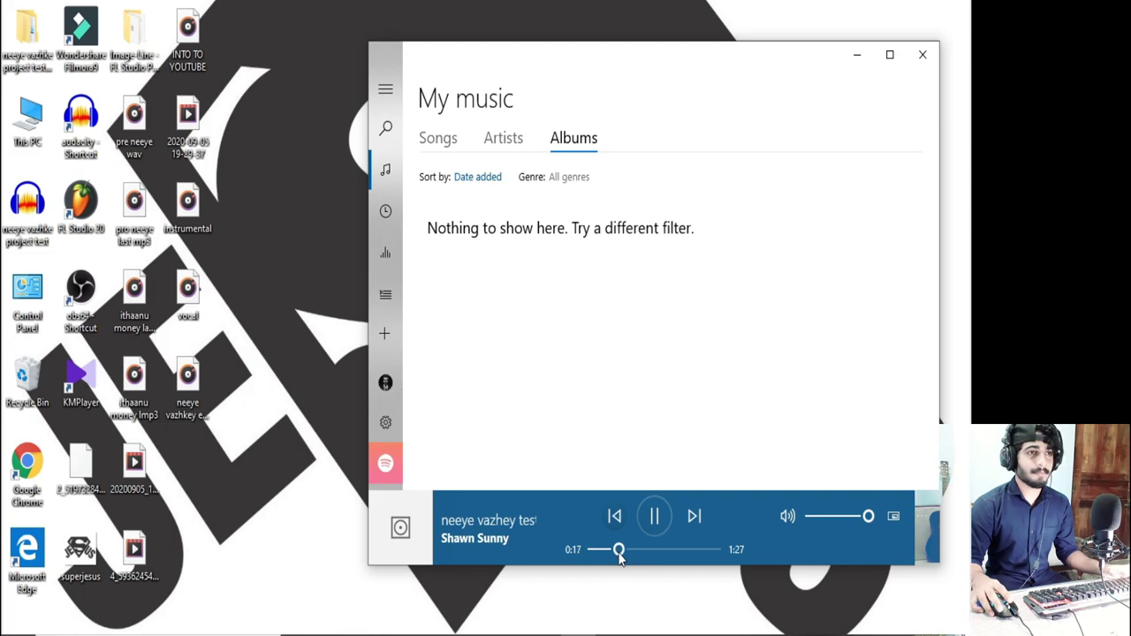
{"action": "left_click", "coordinate": [665, 550]}
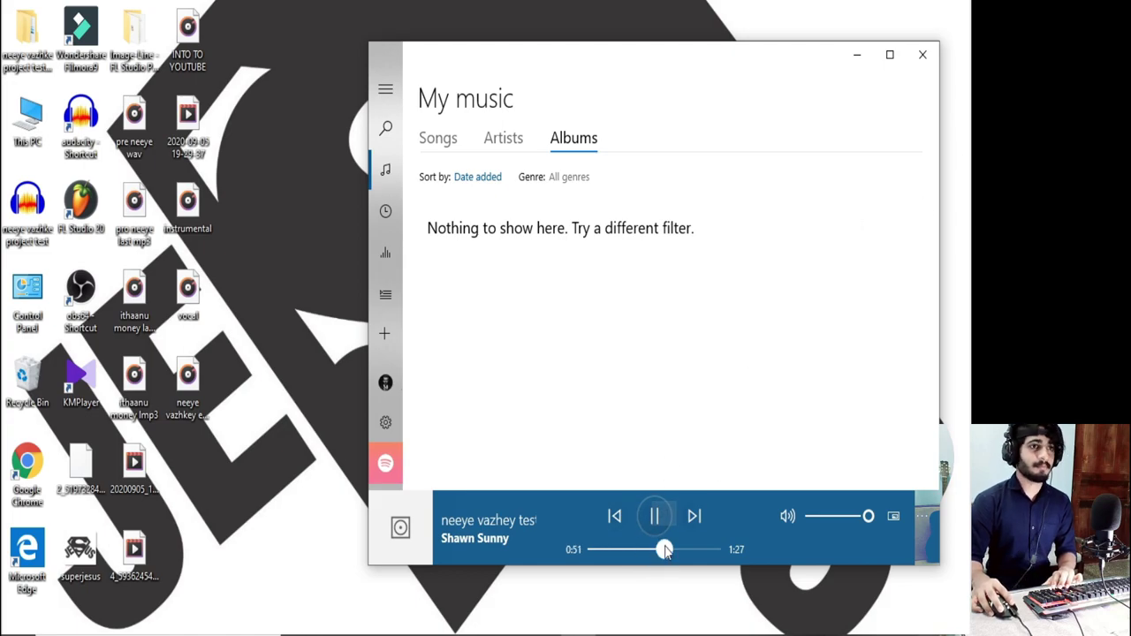
{"action": "left_click", "coordinate": [681, 552]}
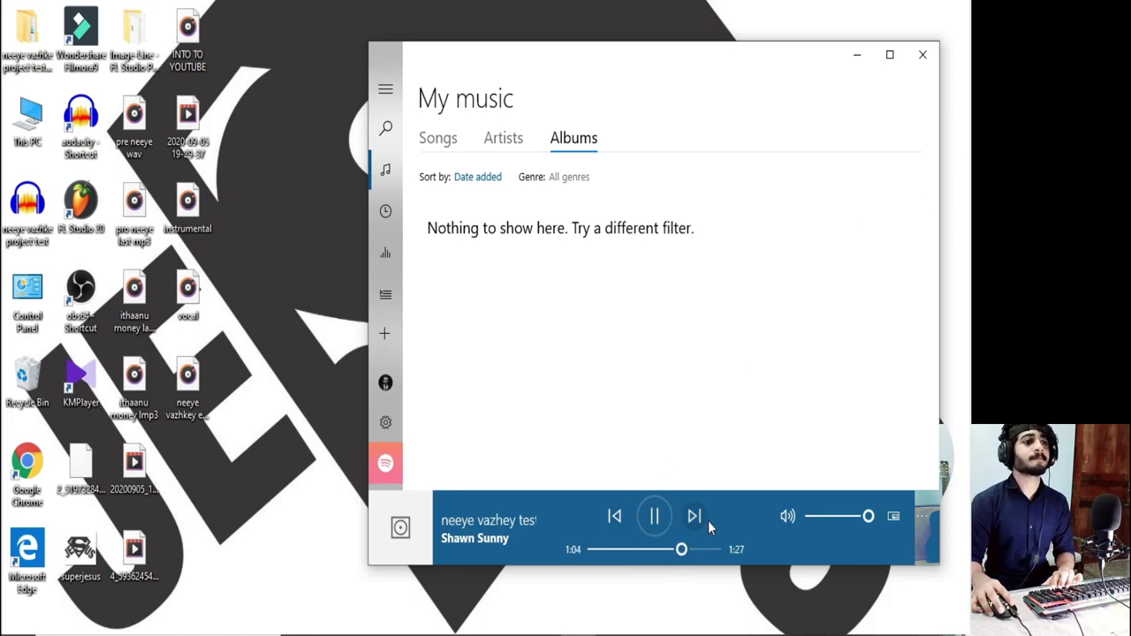
{"action": "left_click", "coordinate": [921, 54]}
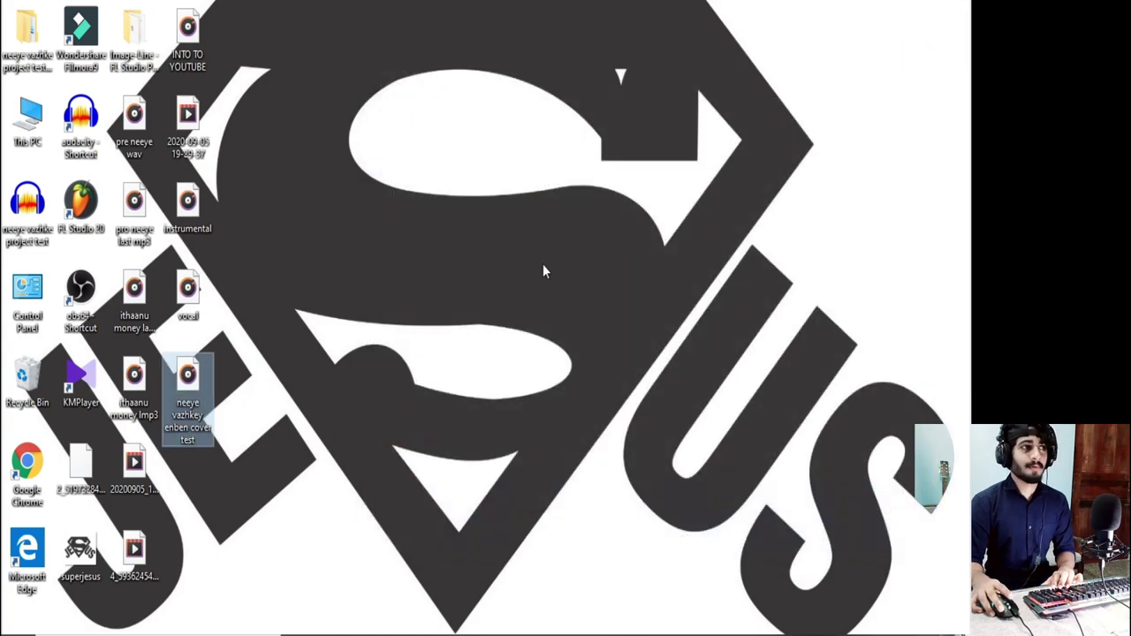